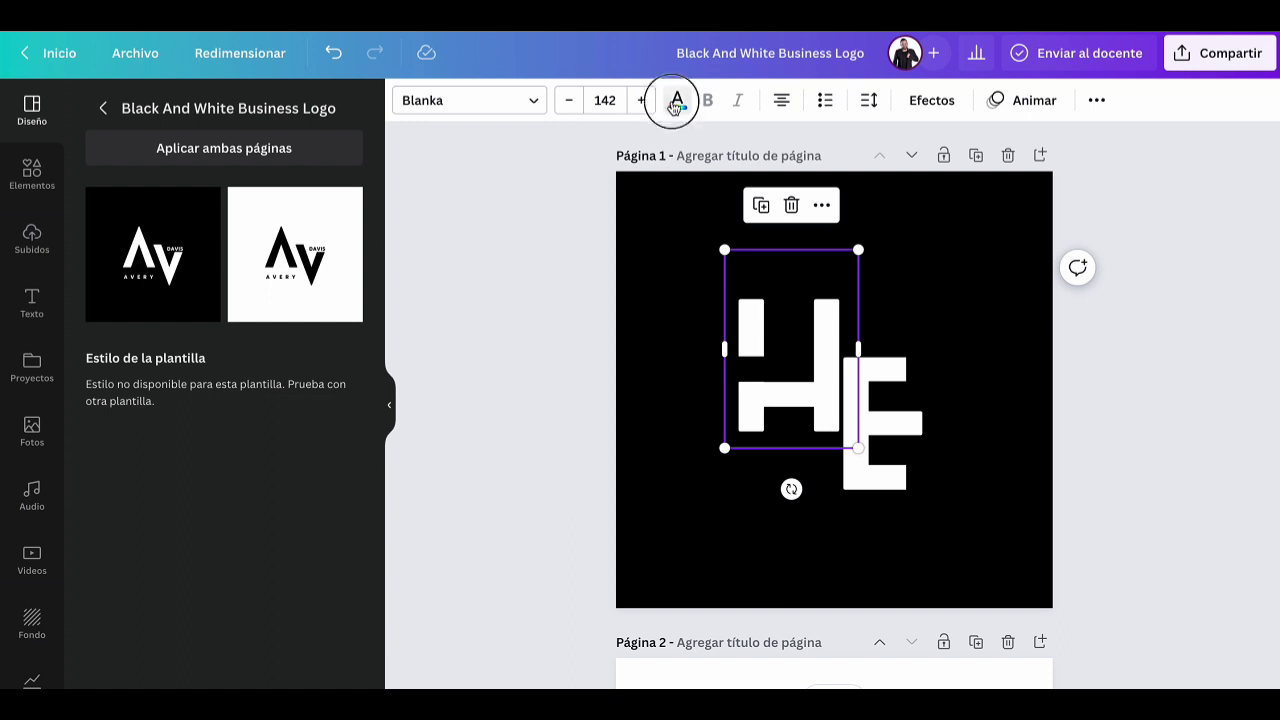
Step: Color the letter H of the logo on page 1 red and deselect it
{"action": "left_click", "coordinate": [677, 100]}
{"action": "left_click", "coordinate": [100, 478]}
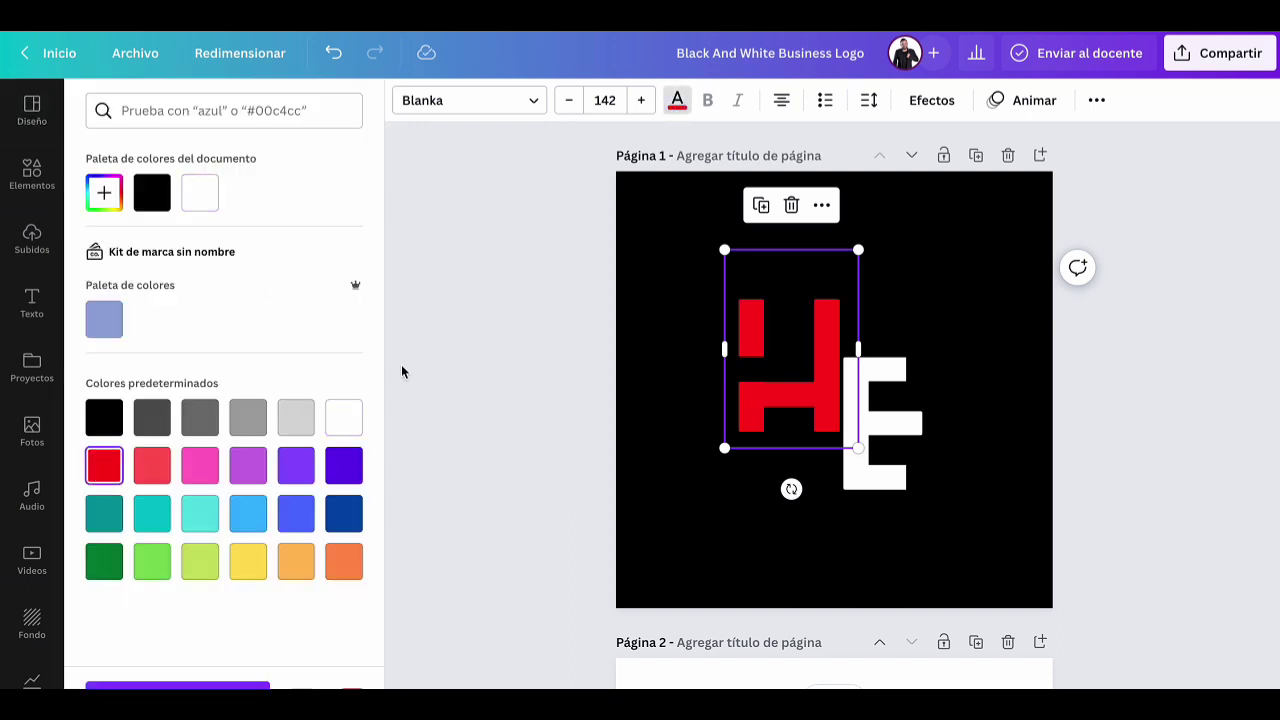
{"action": "left_click", "coordinate": [468, 340]}
{"action": "scroll", "coordinate": [487, 407], "scroll_direction": "down", "scroll_amount": 2}
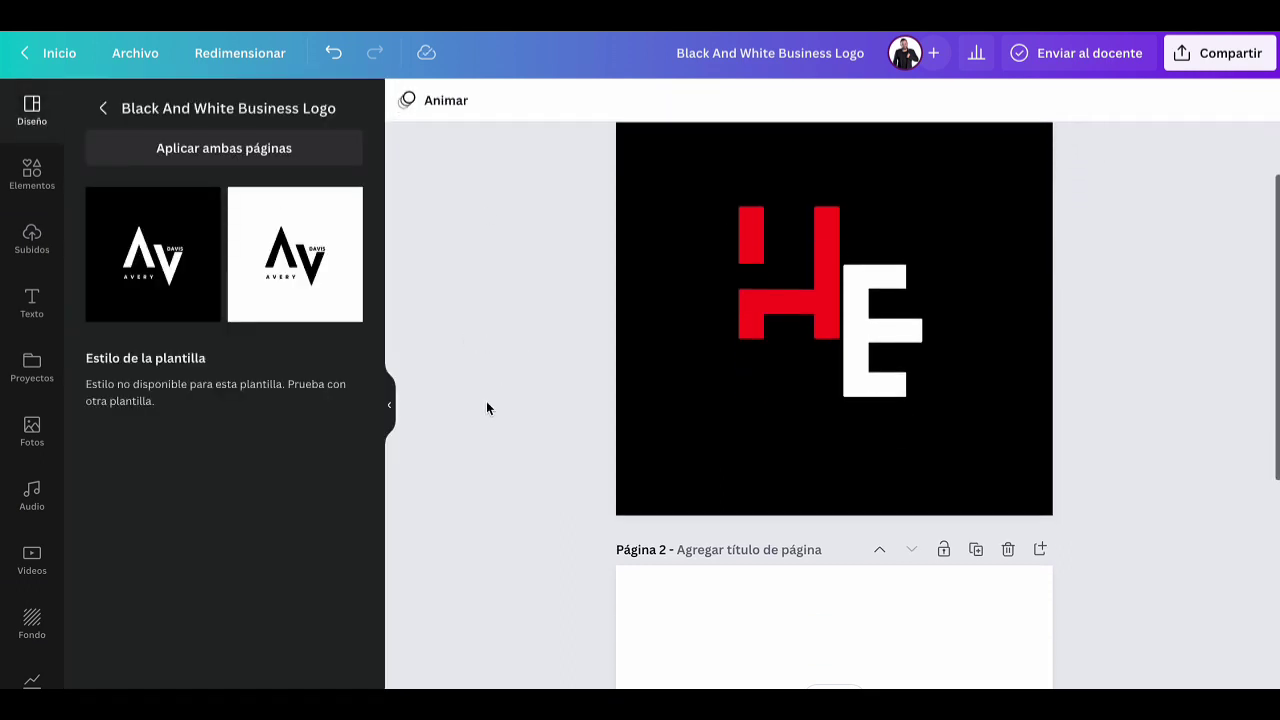
{"action": "scroll", "coordinate": [487, 407], "scroll_direction": "up", "scroll_amount": 2}
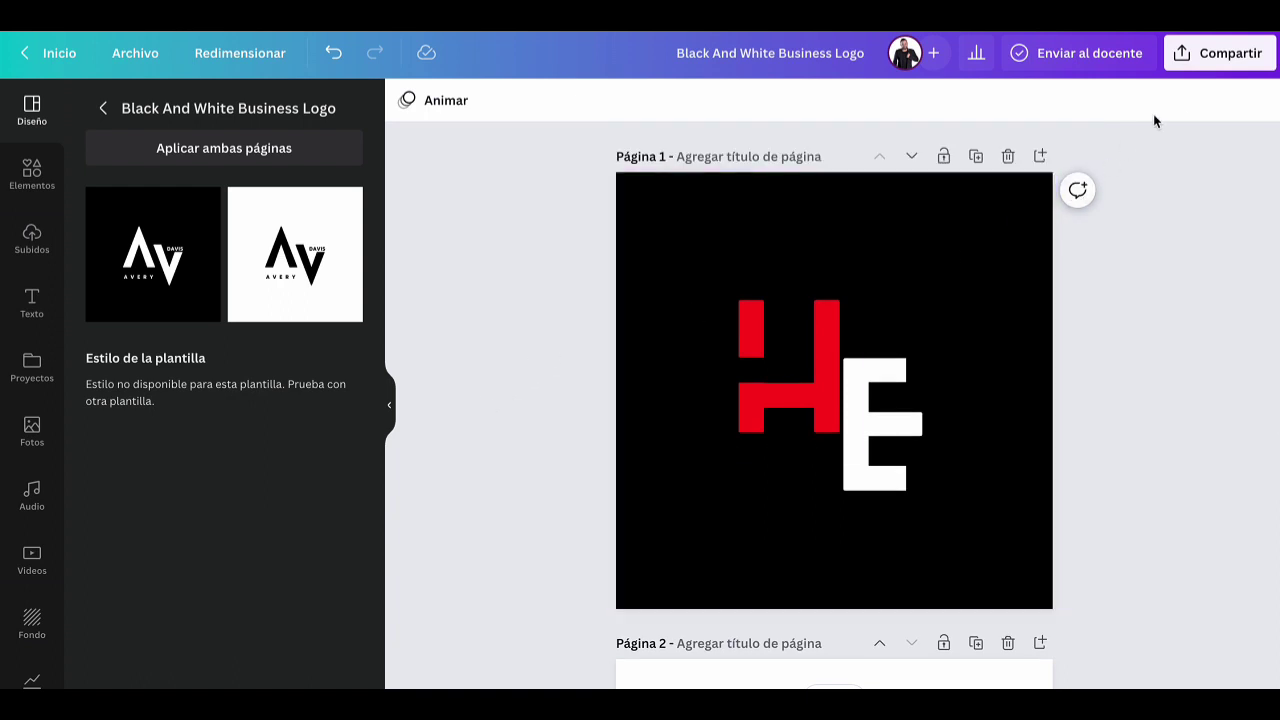
Step: Show the sharing and download options for the logo design, then close them
{"action": "left_click", "coordinate": [1205, 62]}
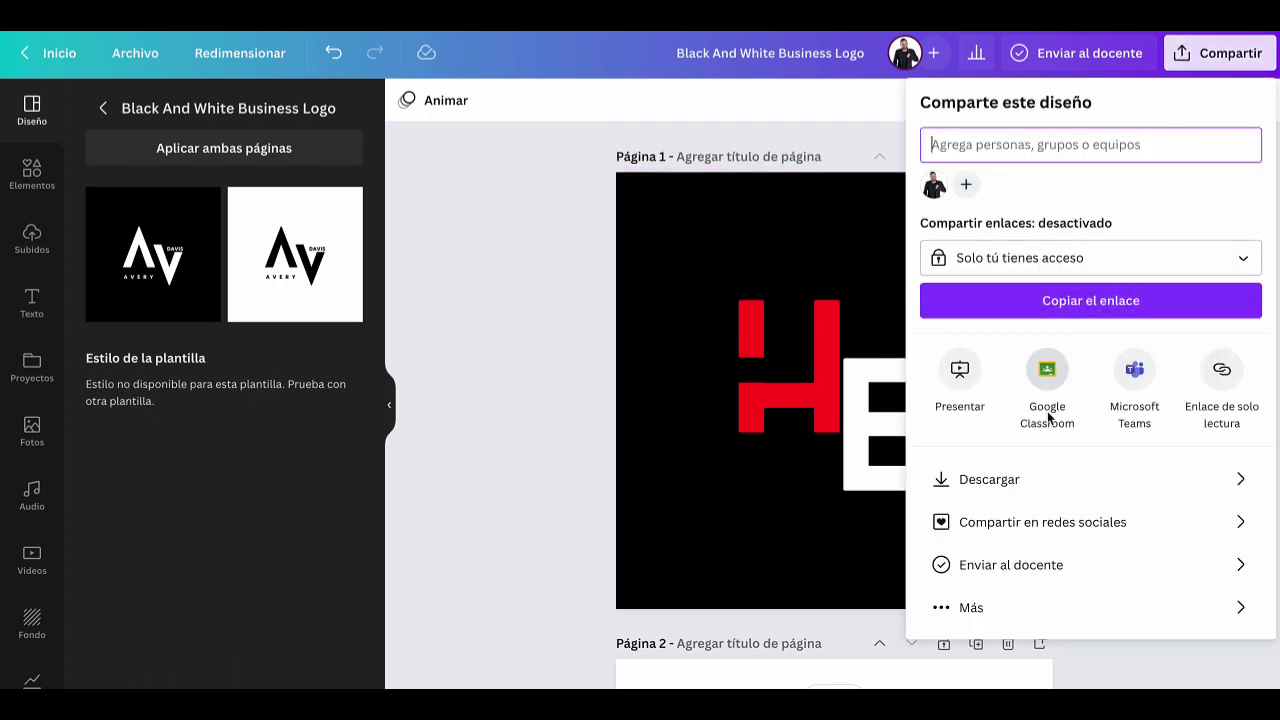
{"action": "left_click", "coordinate": [522, 298]}
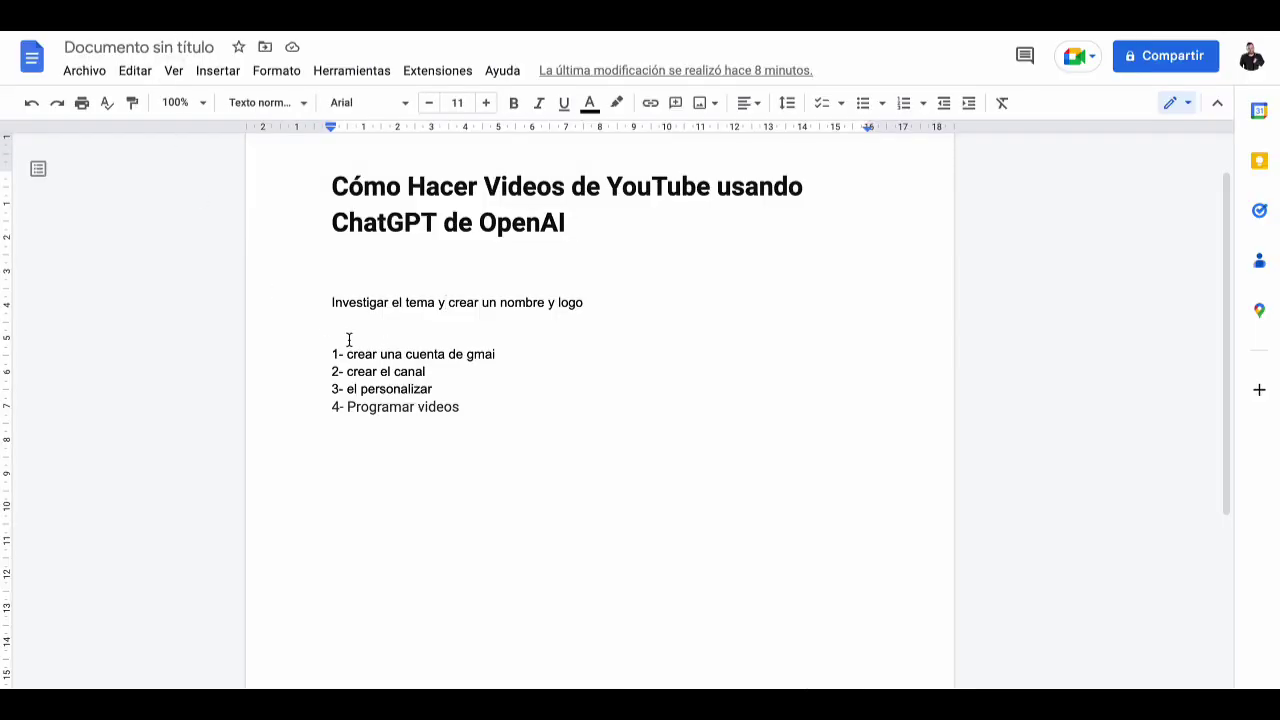
Step: Switch to the Google Docs outline and go through the research line and the four numbered channel tasks, highlighting them
{"action": "triple_click", "coordinate": [419, 297]}
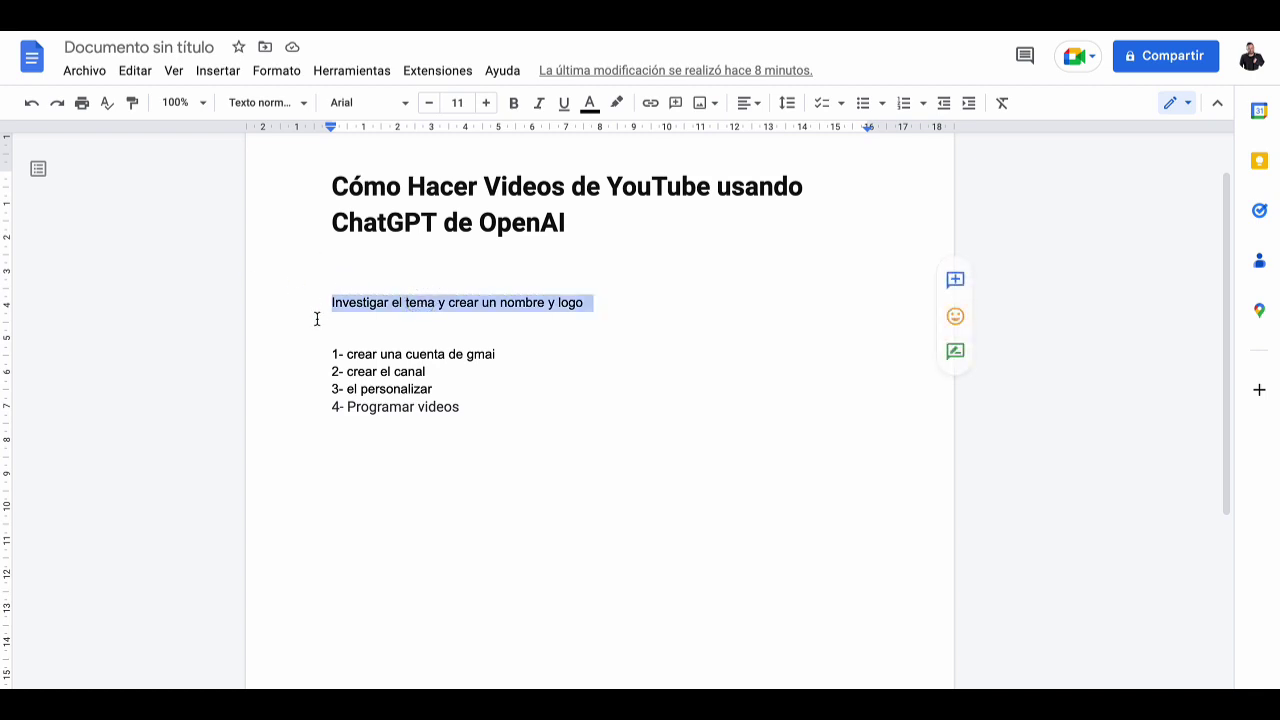
{"action": "triple_click", "coordinate": [411, 355]}
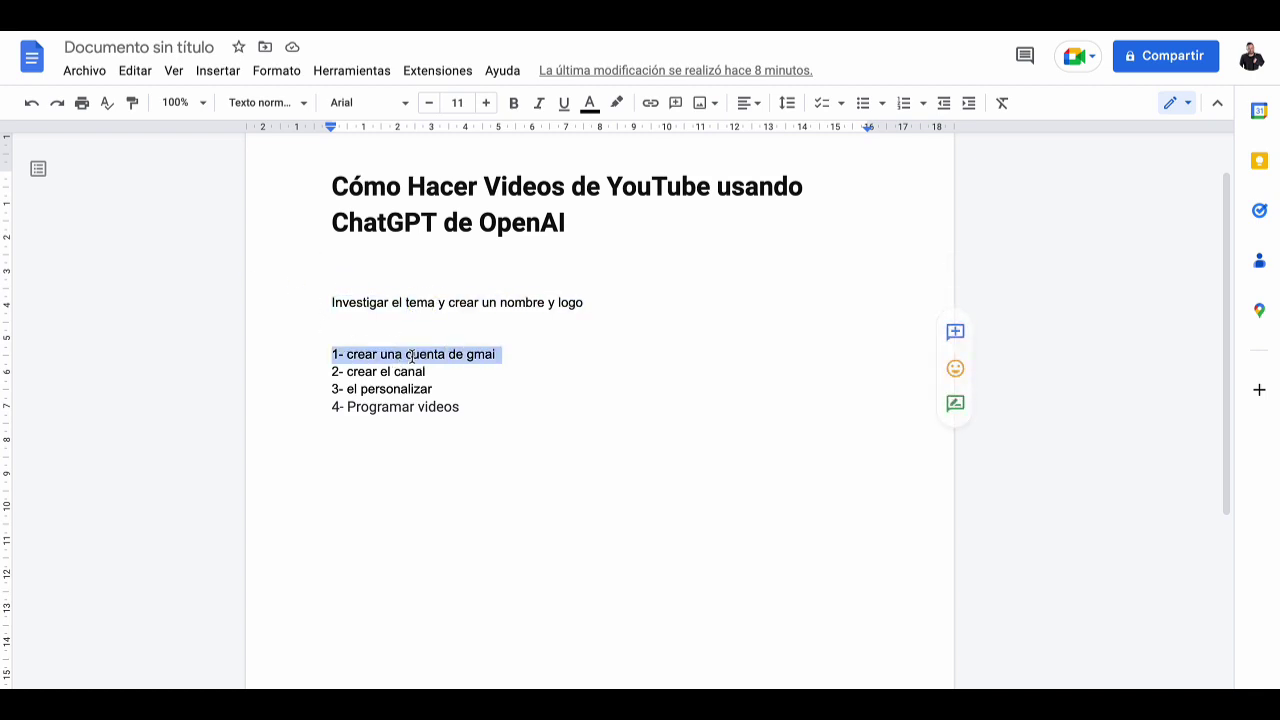
{"action": "left_click", "coordinate": [378, 368]}
{"action": "double_click", "coordinate": [386, 371]}
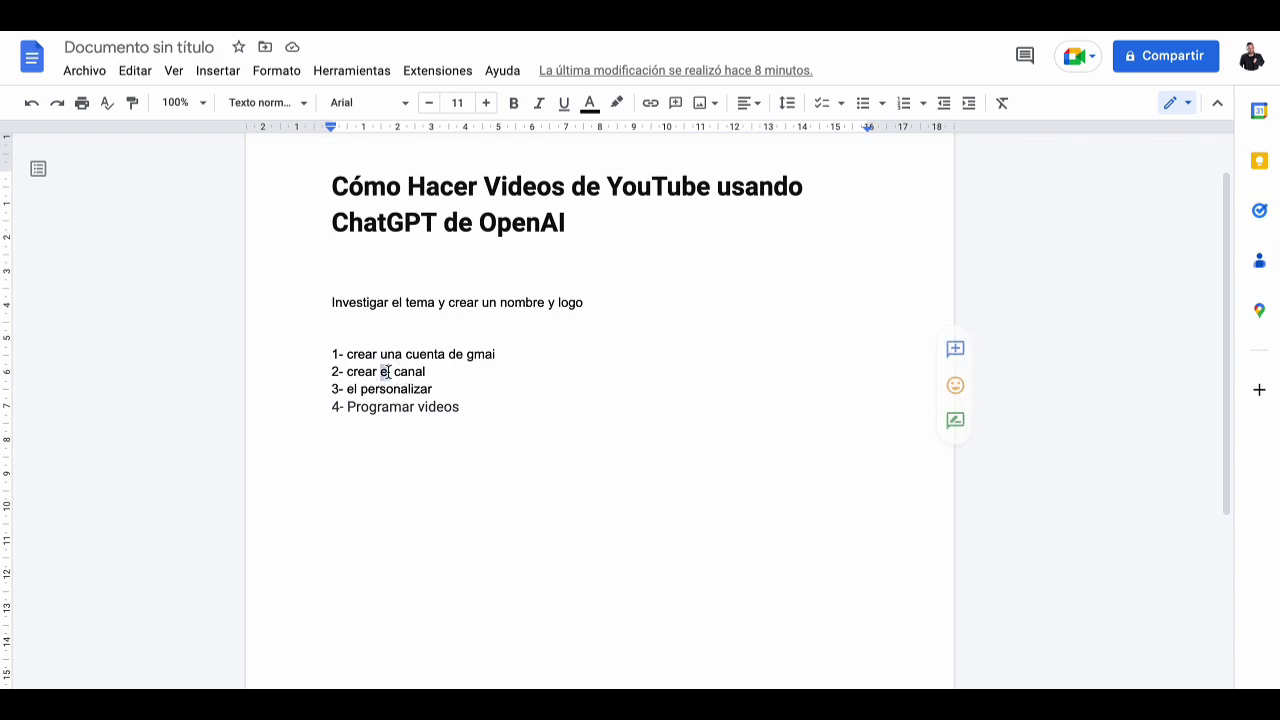
{"action": "triple_click", "coordinate": [388, 389]}
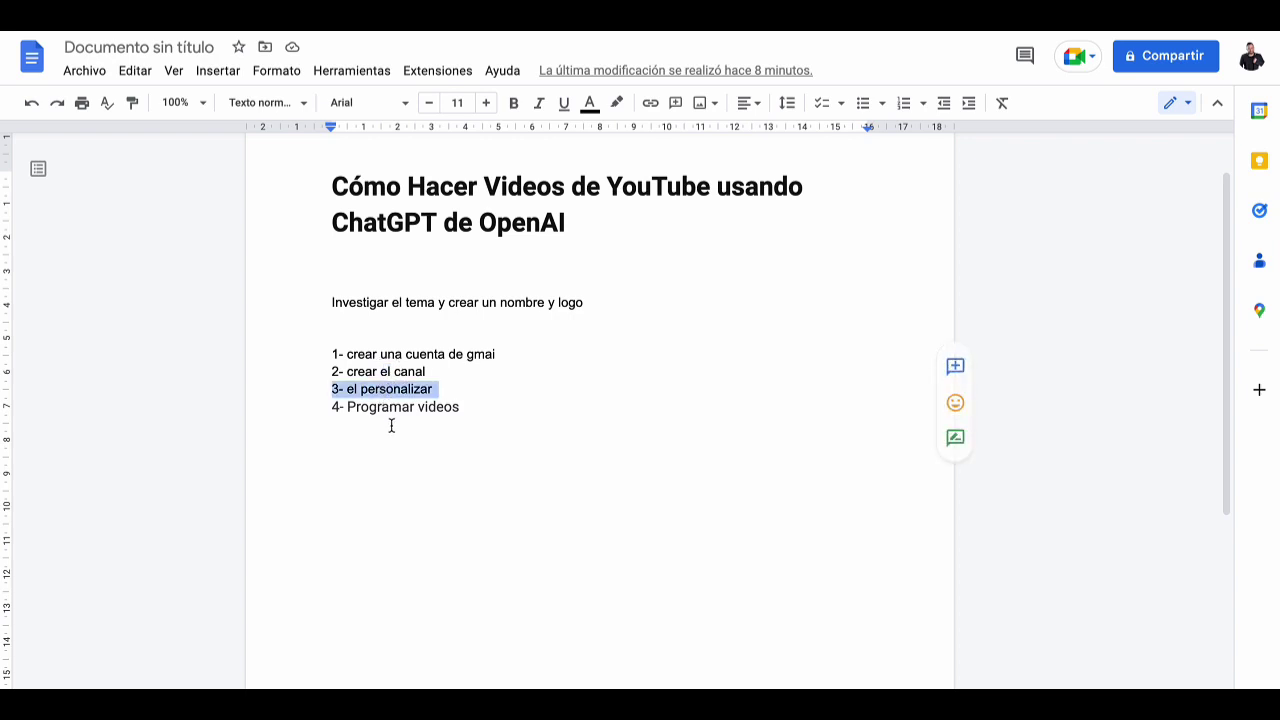
{"action": "left_click", "coordinate": [379, 407]}
{"action": "triple_click", "coordinate": [379, 407]}
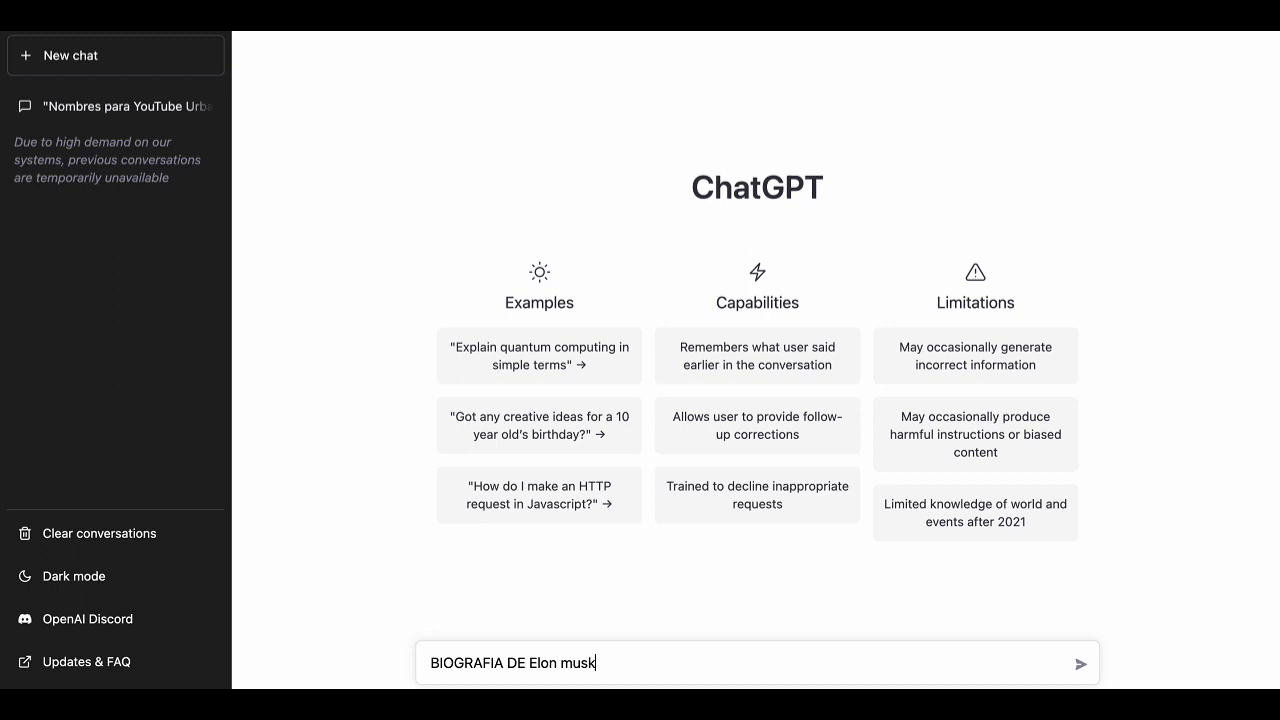
Step: Ask ChatGPT for "BIOGRAFIA DE Elon musk" and copy the entire generated biography
{"action": "key", "text": "Return"}
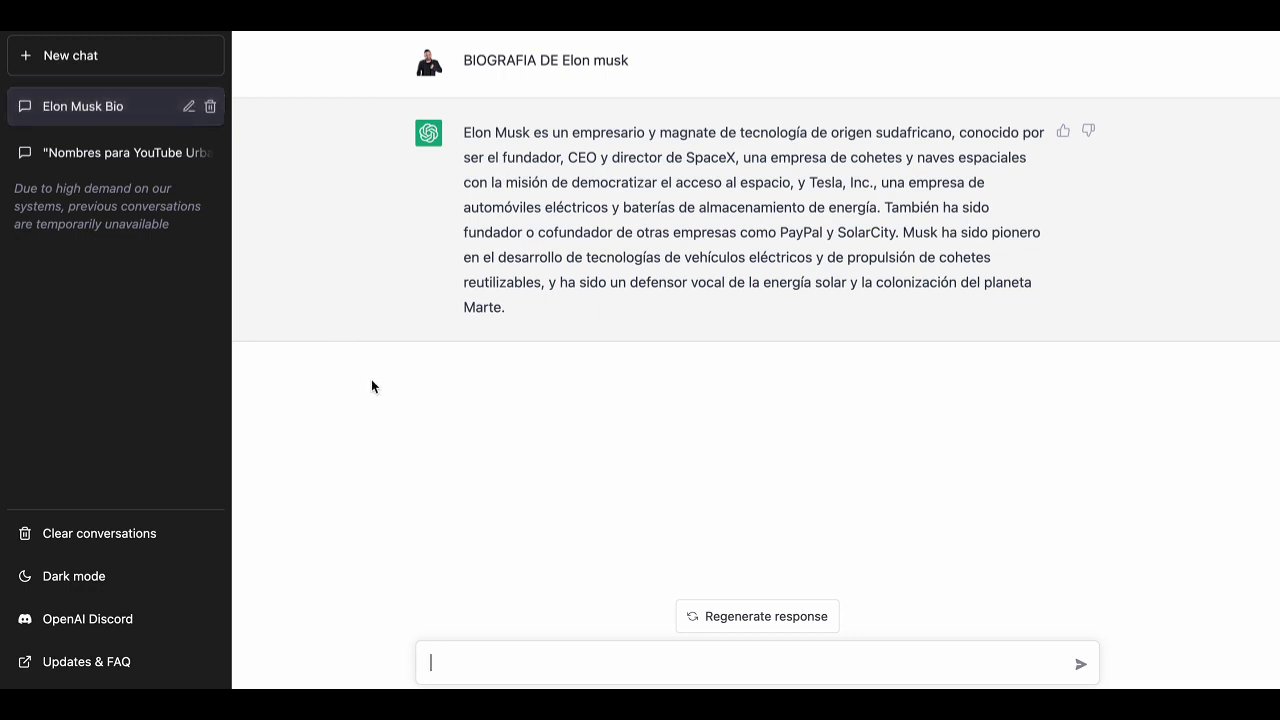
{"action": "left_click_drag", "start_coordinate": [546, 311], "coordinate": [463, 143]}
{"action": "right_click", "coordinate": [478, 134]}
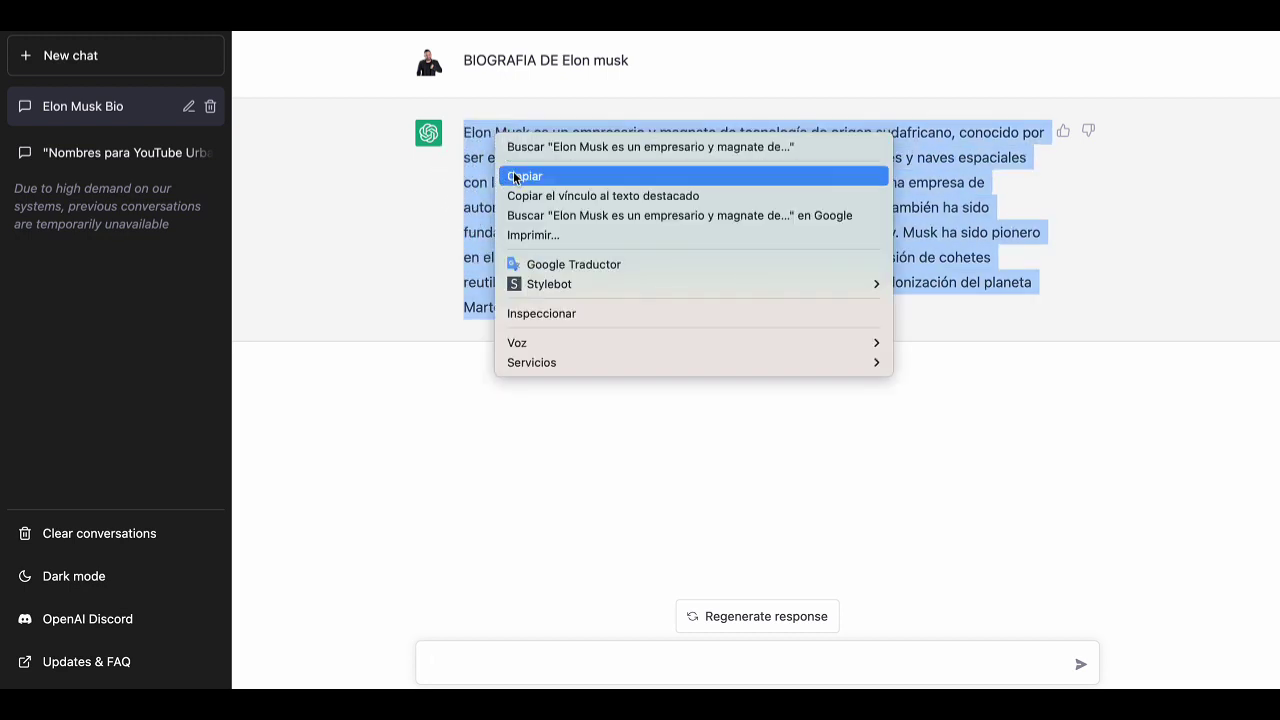
{"action": "left_click", "coordinate": [508, 171]}
{"action": "left_click", "coordinate": [334, 181]}
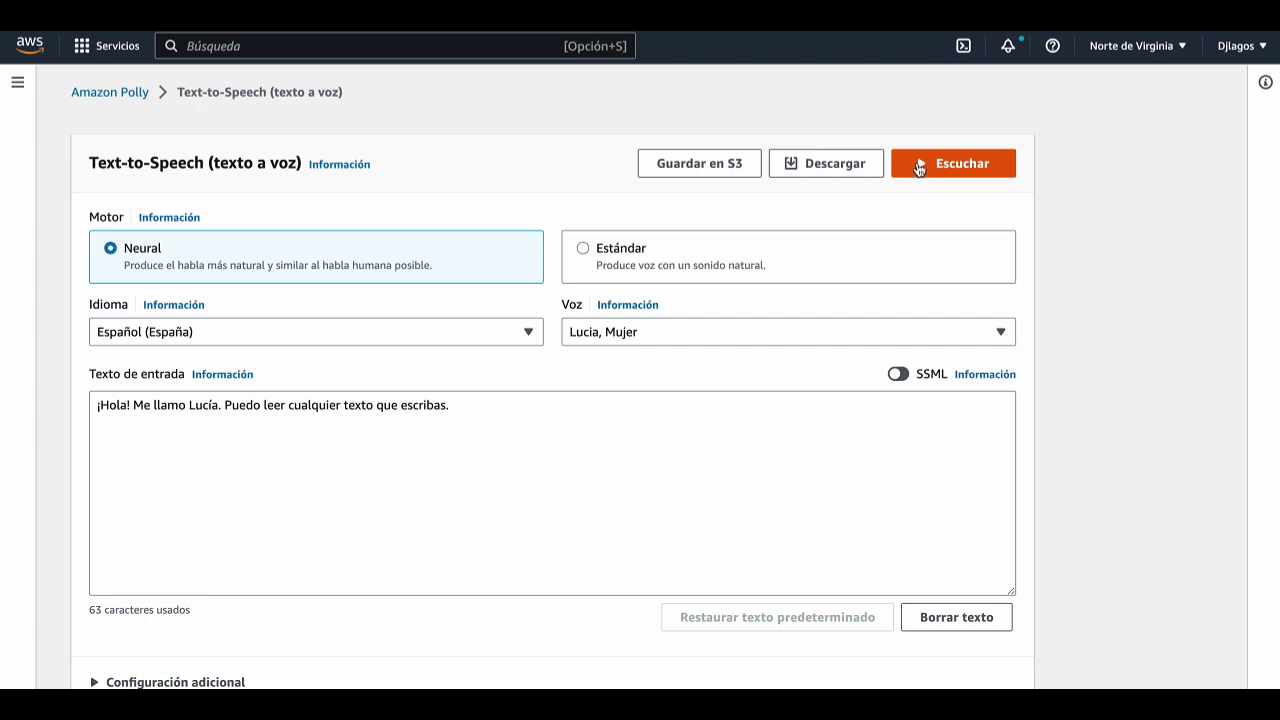
Step: Listen to the default sample text in Amazon Polly with the neural Lucia voice in Español (España)
{"action": "left_click", "coordinate": [917, 165]}
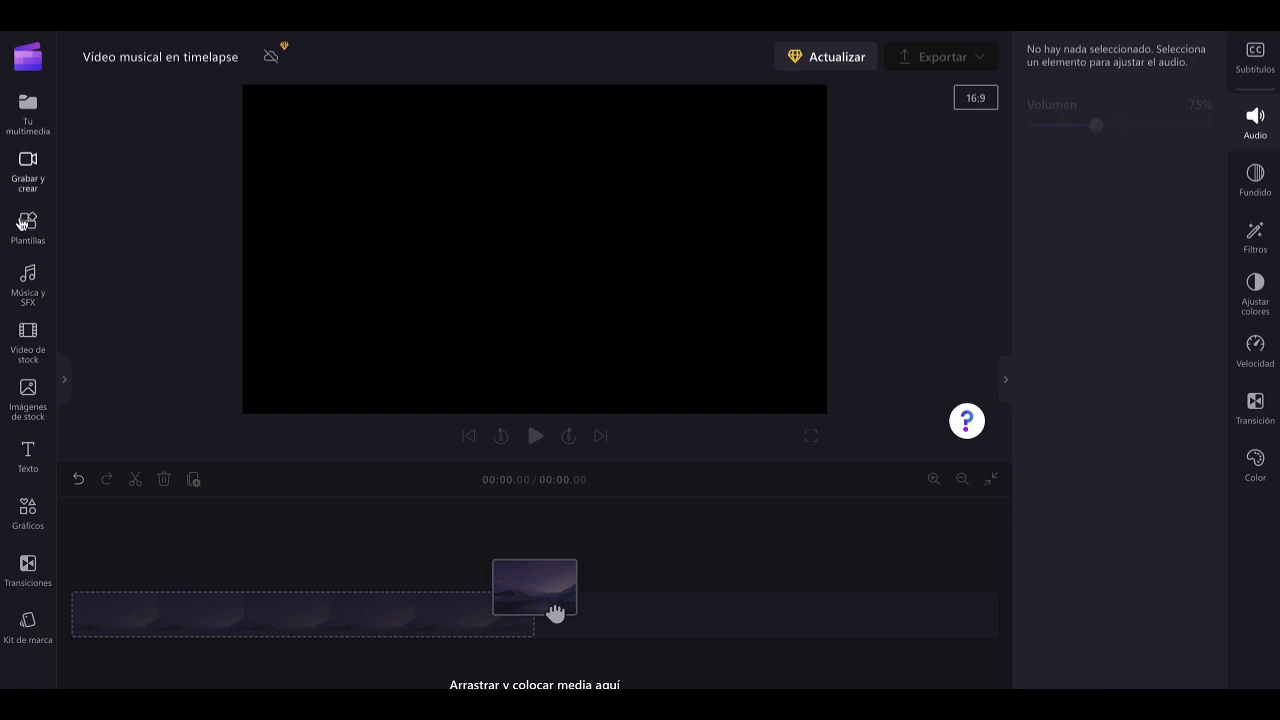
{"action": "left_click", "coordinate": [28, 283]}
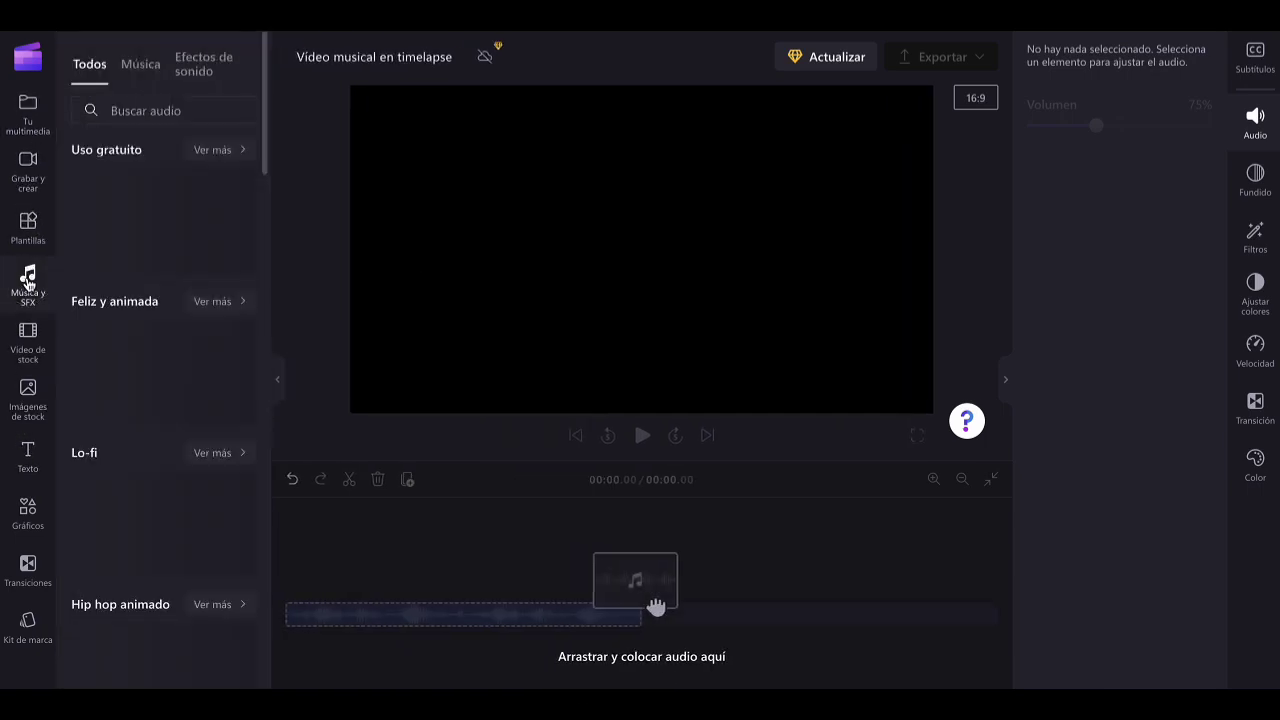
{"action": "left_click", "coordinate": [28, 222]}
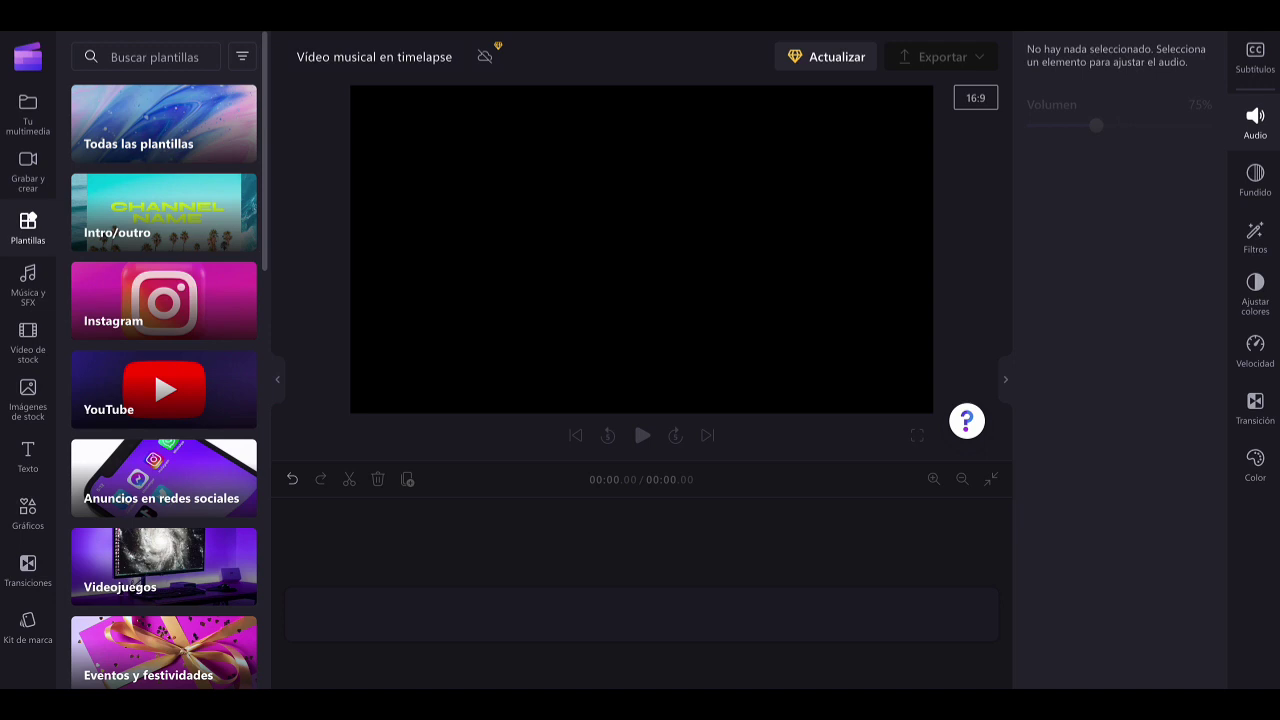
{"action": "left_click", "coordinate": [28, 282]}
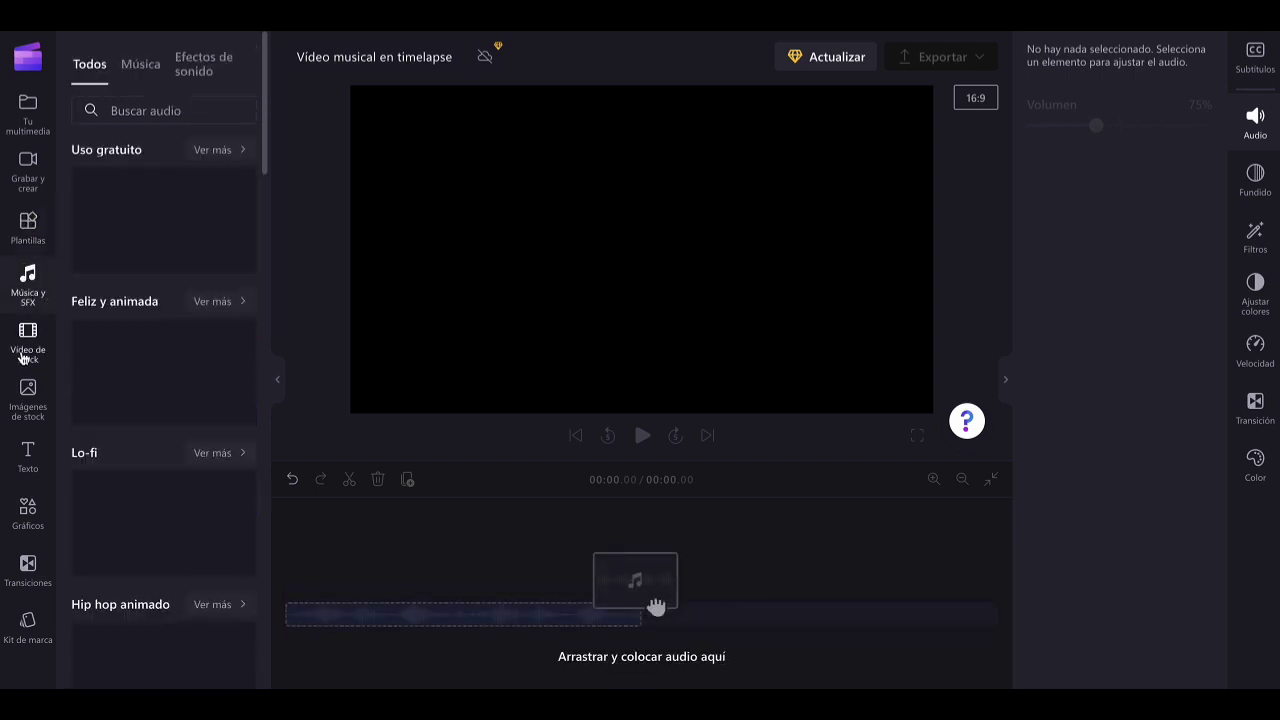
Step: Start a text-to-speech voiceover in the video project and paste the copied Elon Musk biography as its text
{"action": "left_click", "coordinate": [38, 186]}
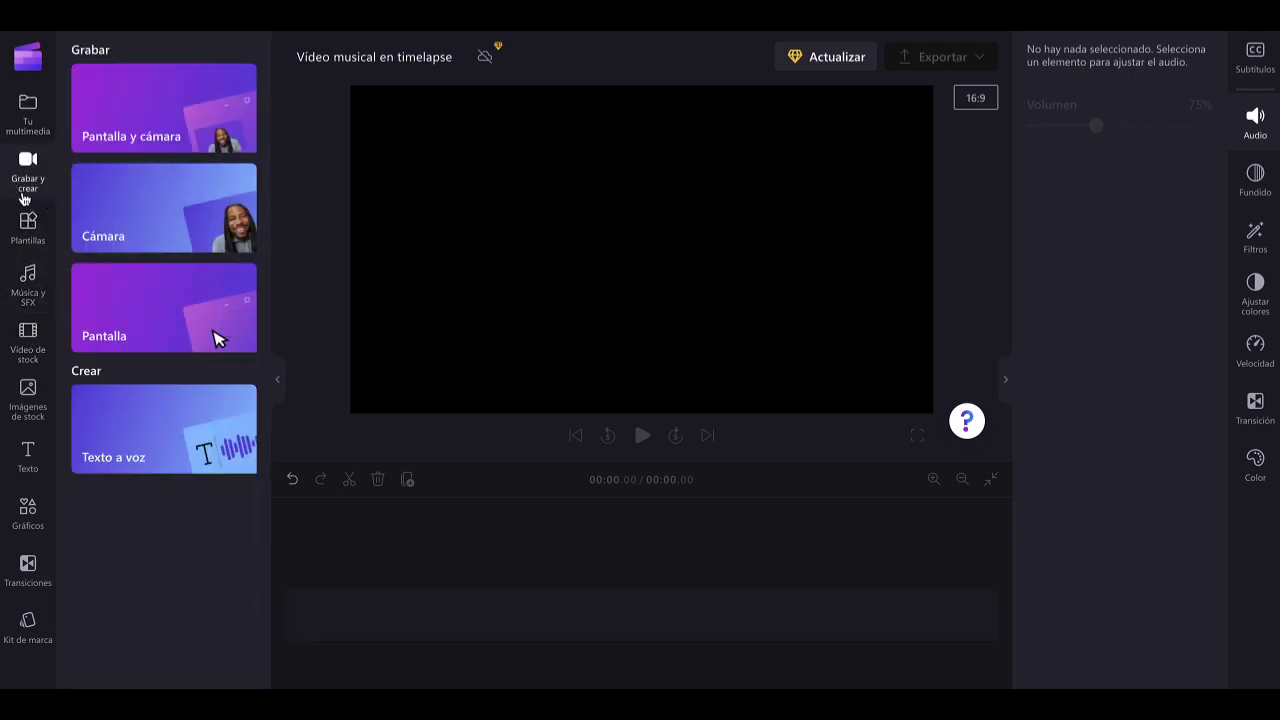
{"action": "left_click", "coordinate": [193, 428]}
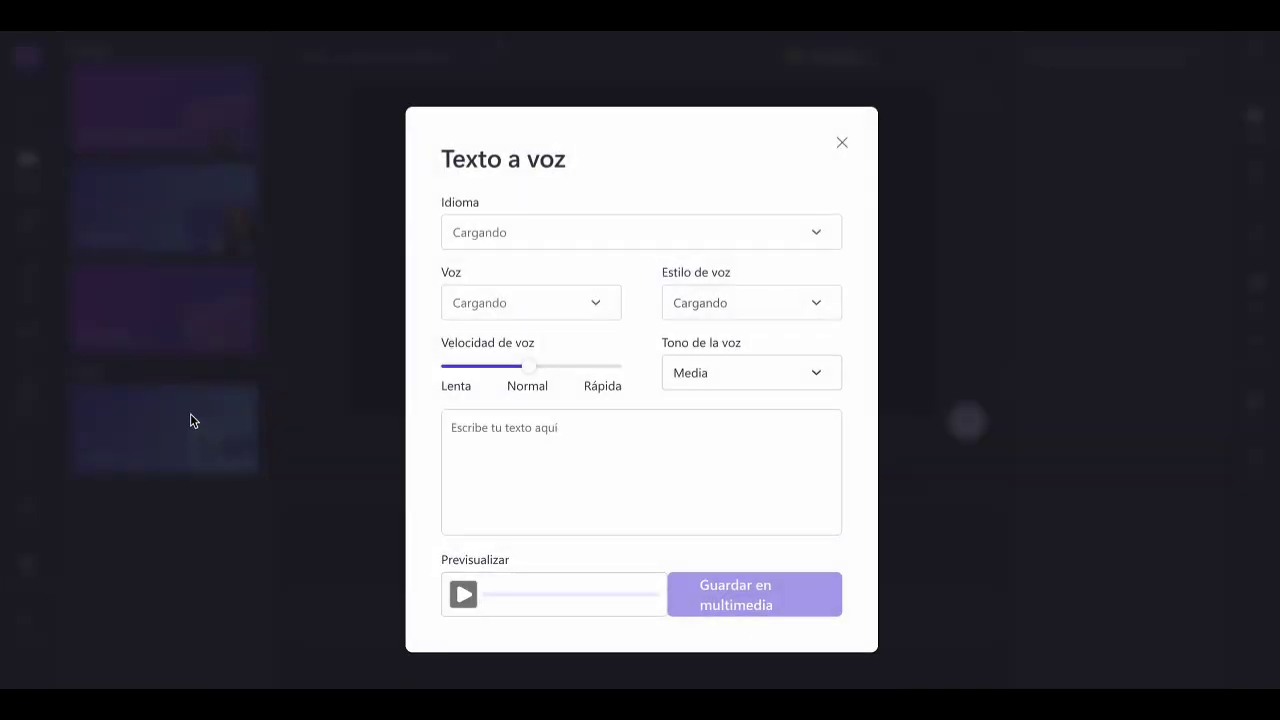
{"action": "right_click", "coordinate": [474, 428]}
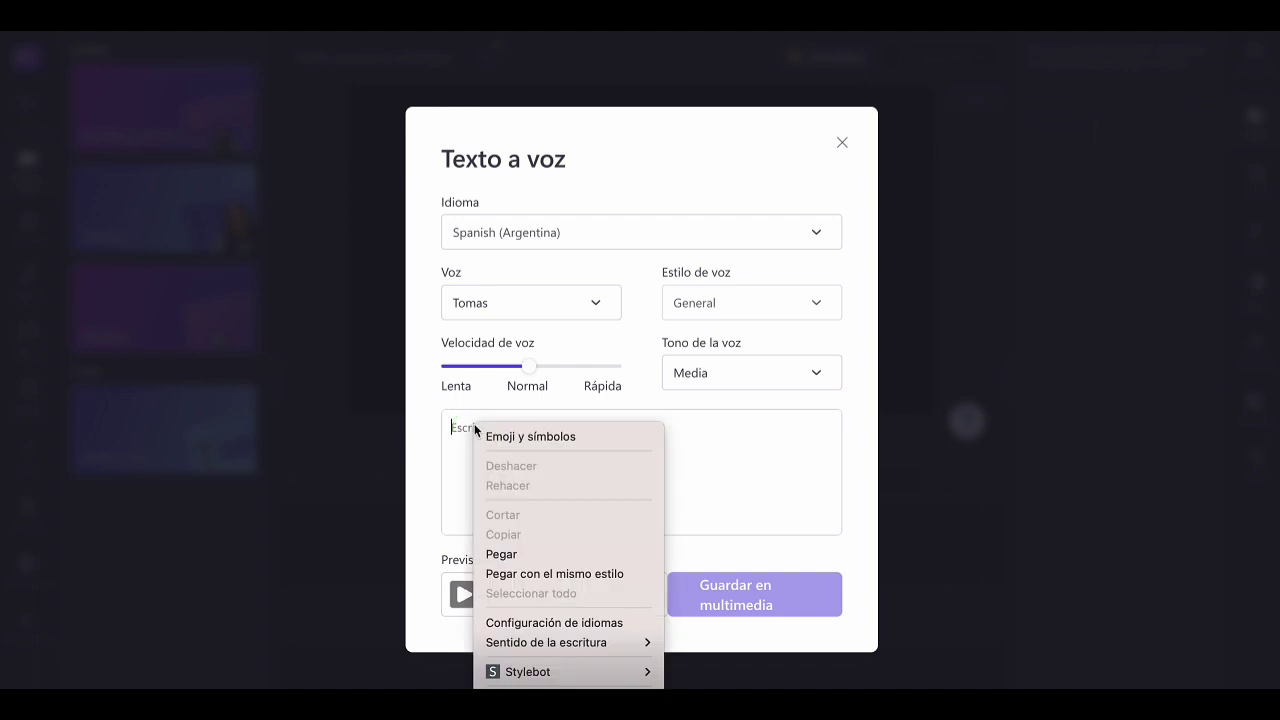
{"action": "left_click", "coordinate": [502, 554]}
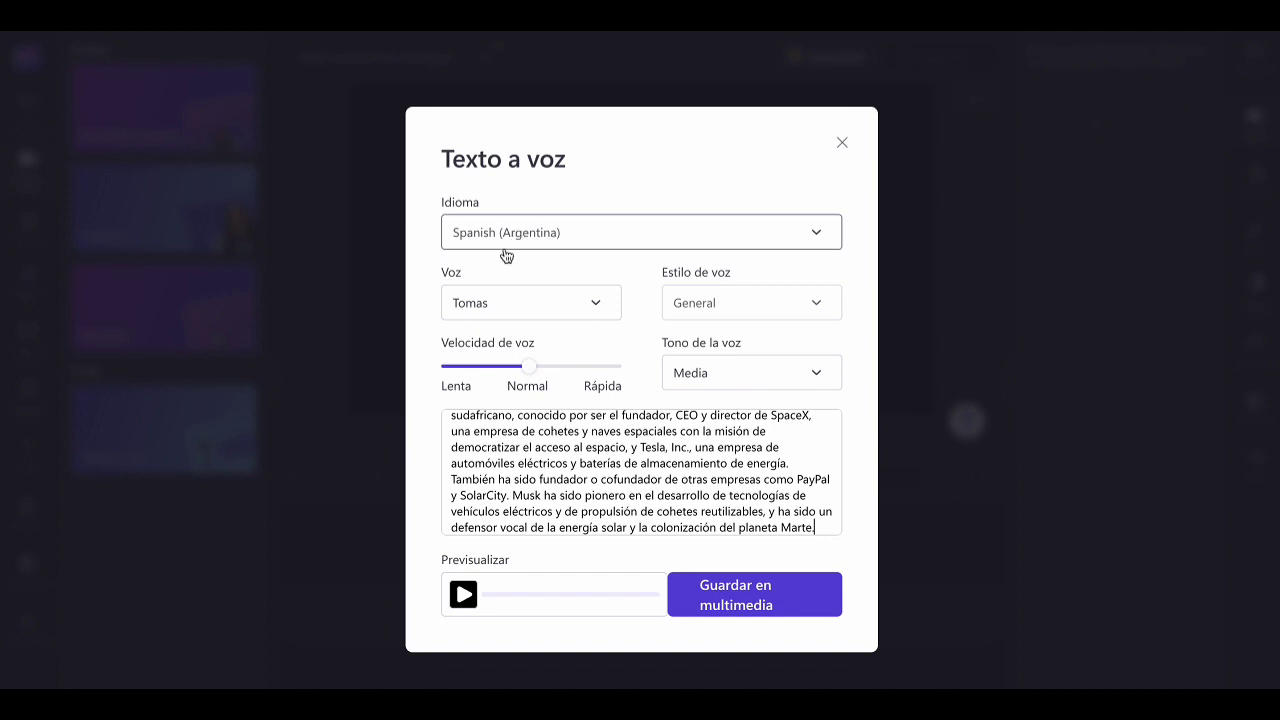
Step: Browse the available Spanish variants for the voiceover language without choosing a different one
{"action": "left_click", "coordinate": [573, 229]}
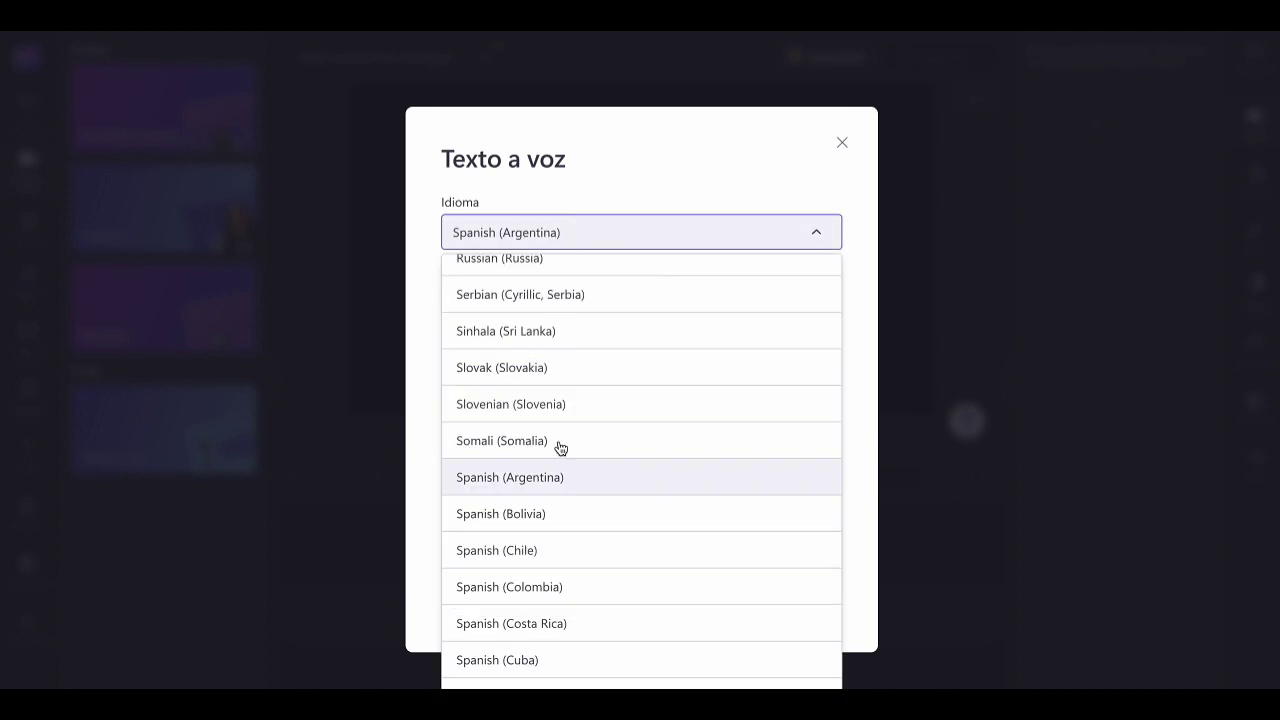
{"action": "scroll", "coordinate": [558, 491], "scroll_direction": "down", "scroll_amount": 2}
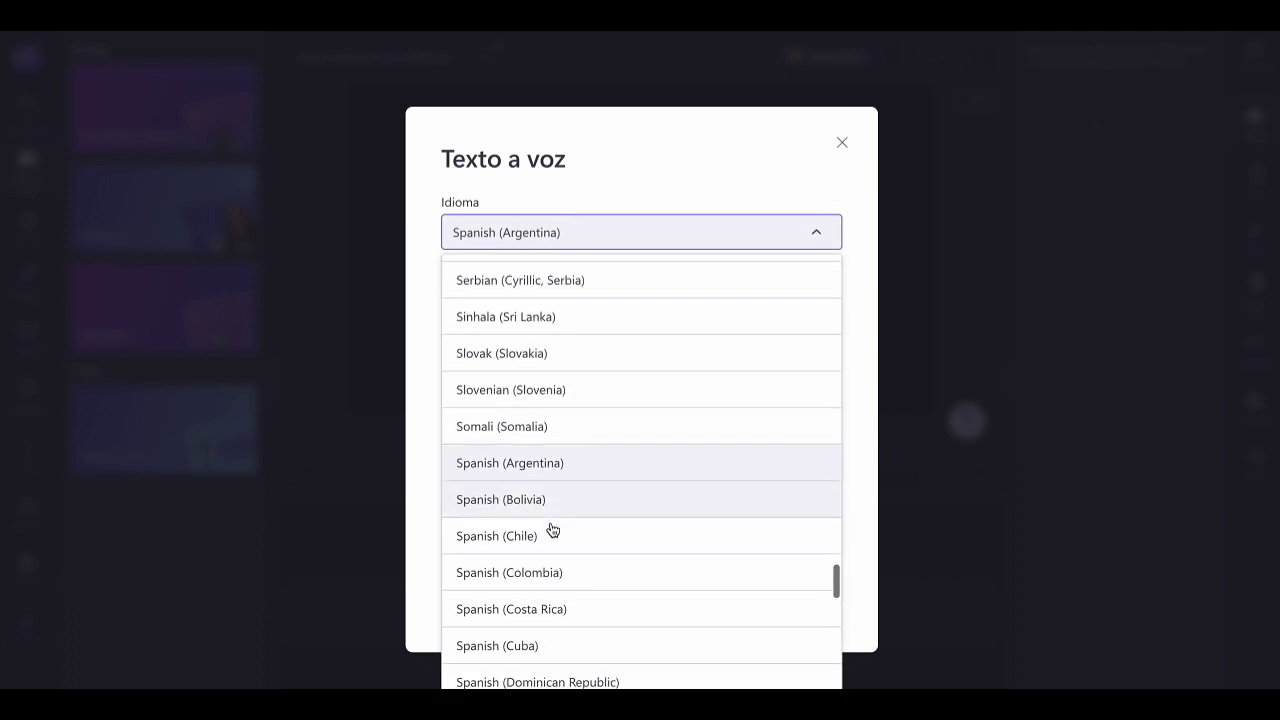
{"action": "scroll", "coordinate": [550, 536], "scroll_direction": "down", "scroll_amount": 2}
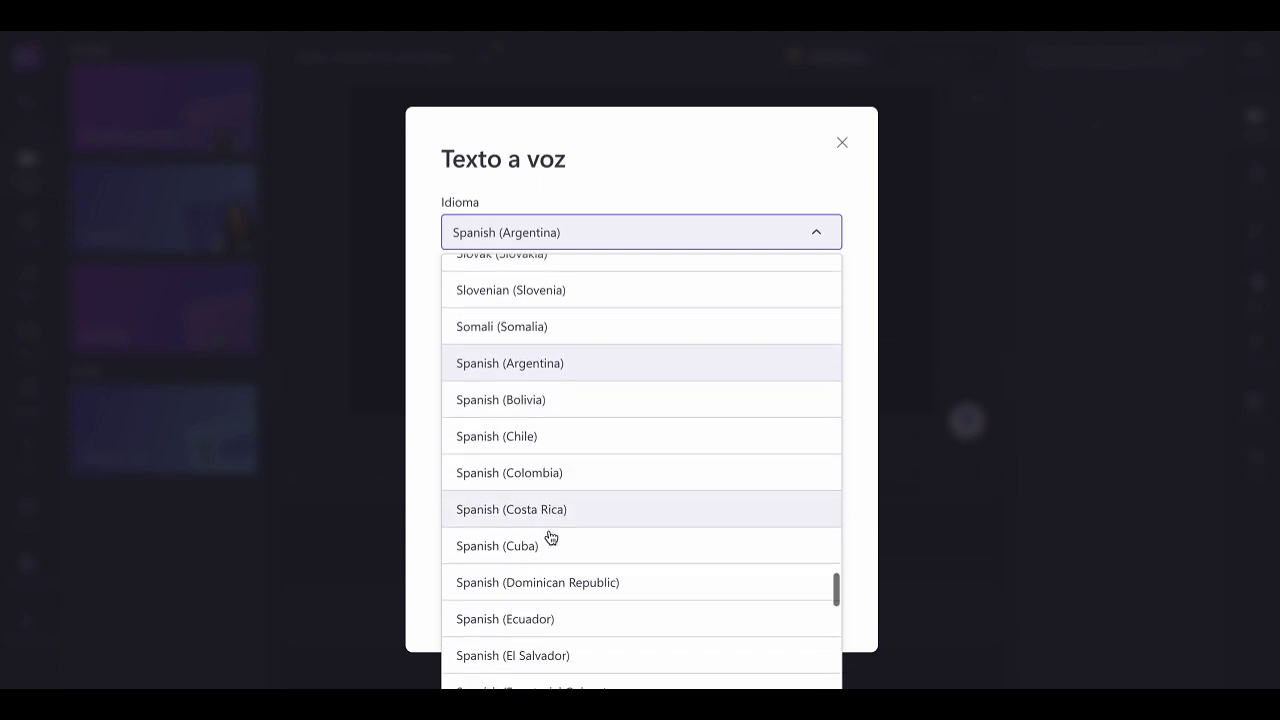
{"action": "scroll", "coordinate": [560, 540], "scroll_direction": "down", "scroll_amount": 2}
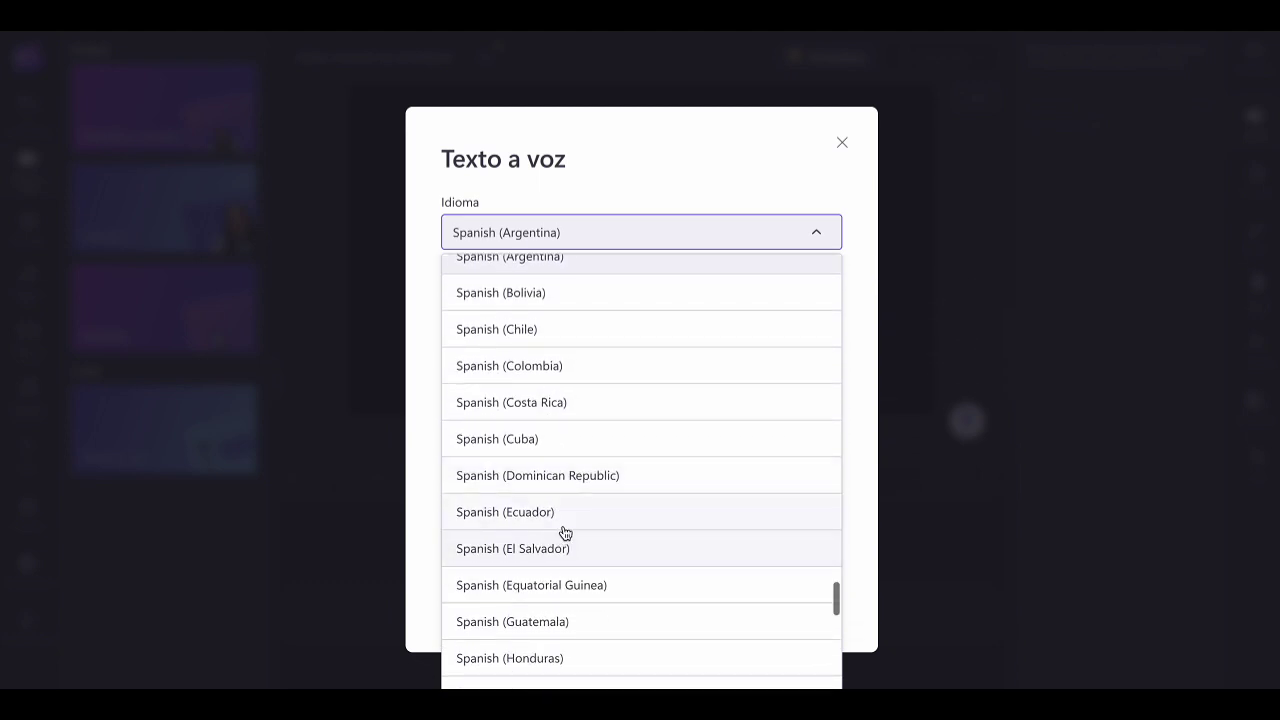
{"action": "key", "text": "Escape"}
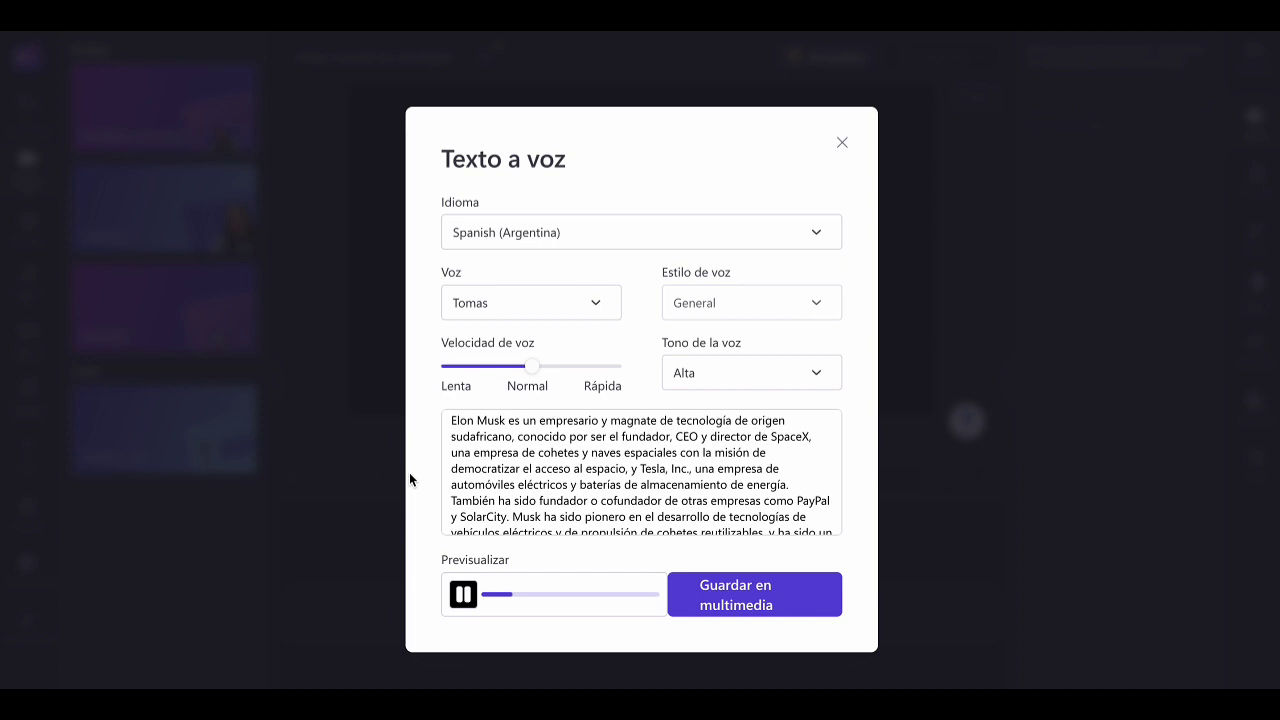
Step: Save the generated narration to the project's media and place the clip at the start of the timeline
{"action": "left_click", "coordinate": [463, 598]}
{"action": "left_click", "coordinate": [718, 595]}
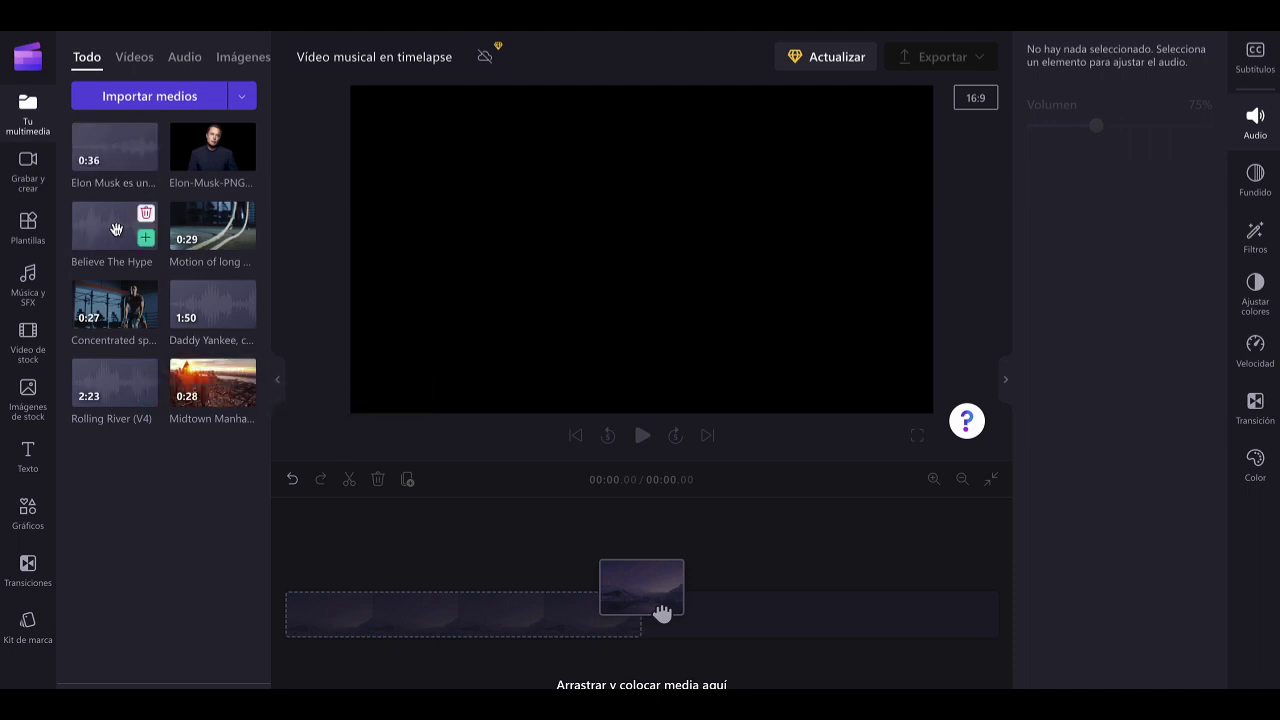
{"action": "left_click_drag", "start_coordinate": [103, 155], "coordinate": [420, 622]}
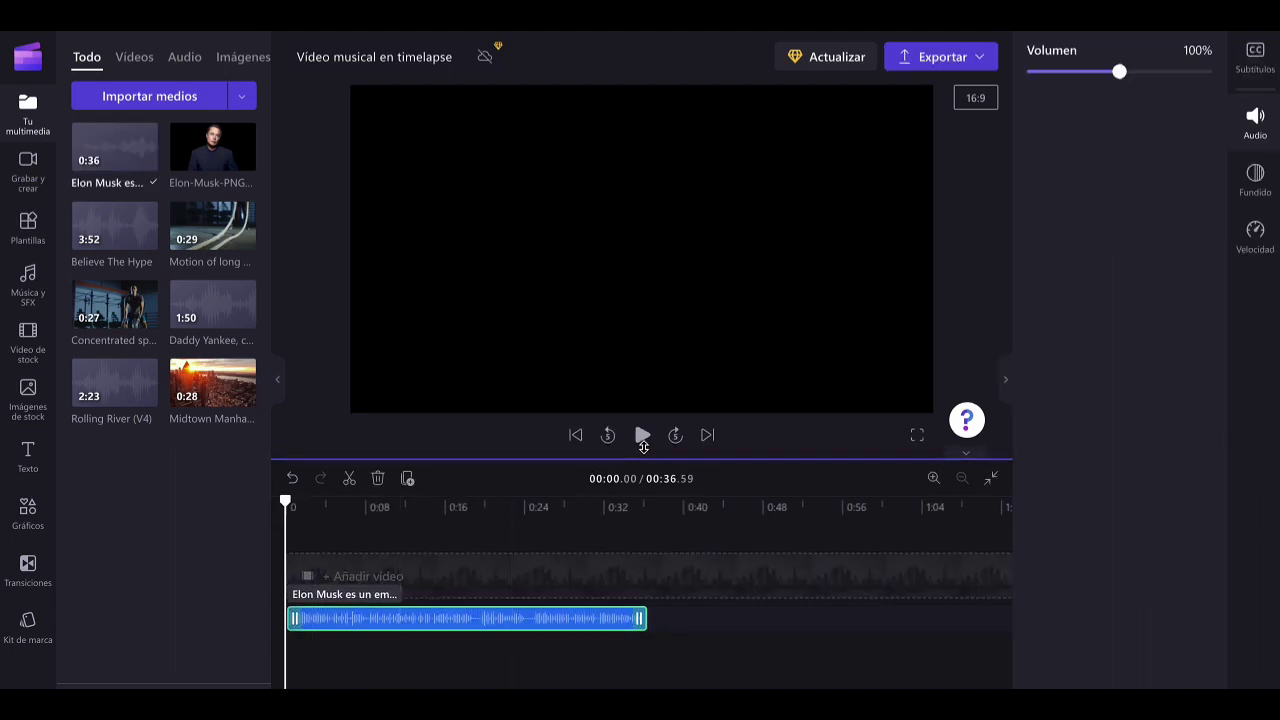
Step: Play back the narration with its subtitles, stop it, and return the playhead to 00:00
{"action": "key", "text": "space"}
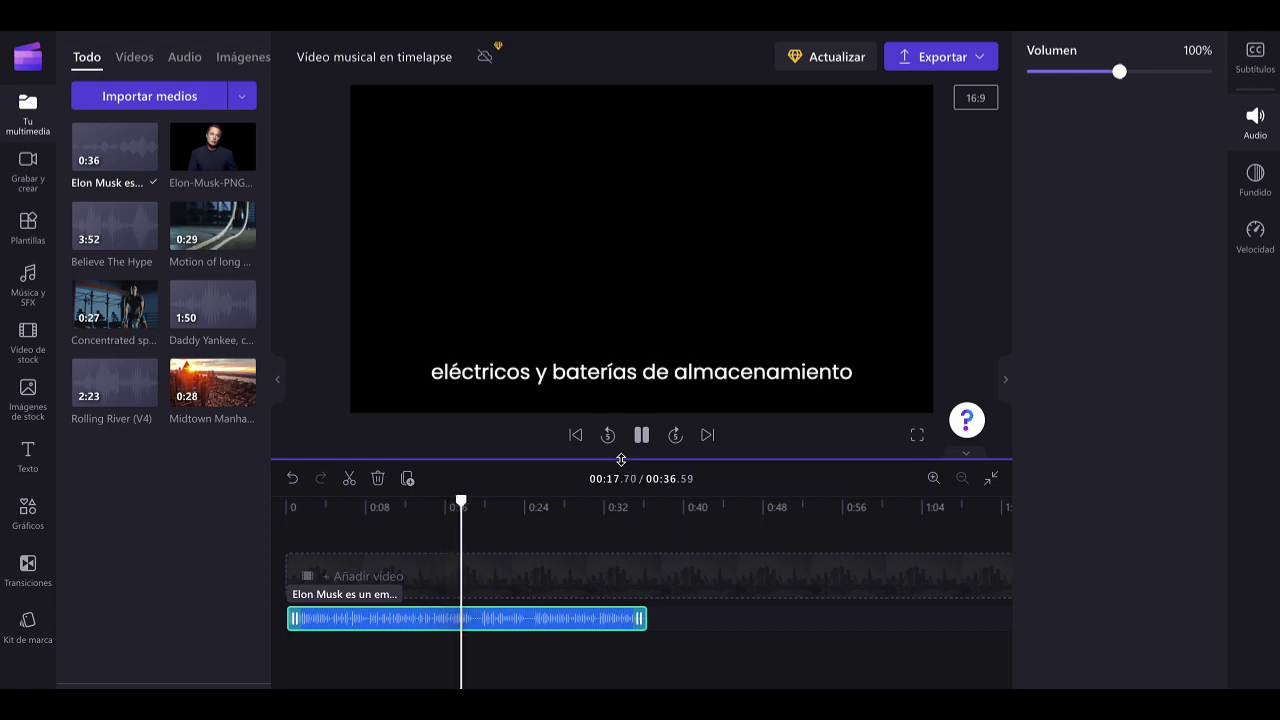
{"action": "key", "text": "space"}
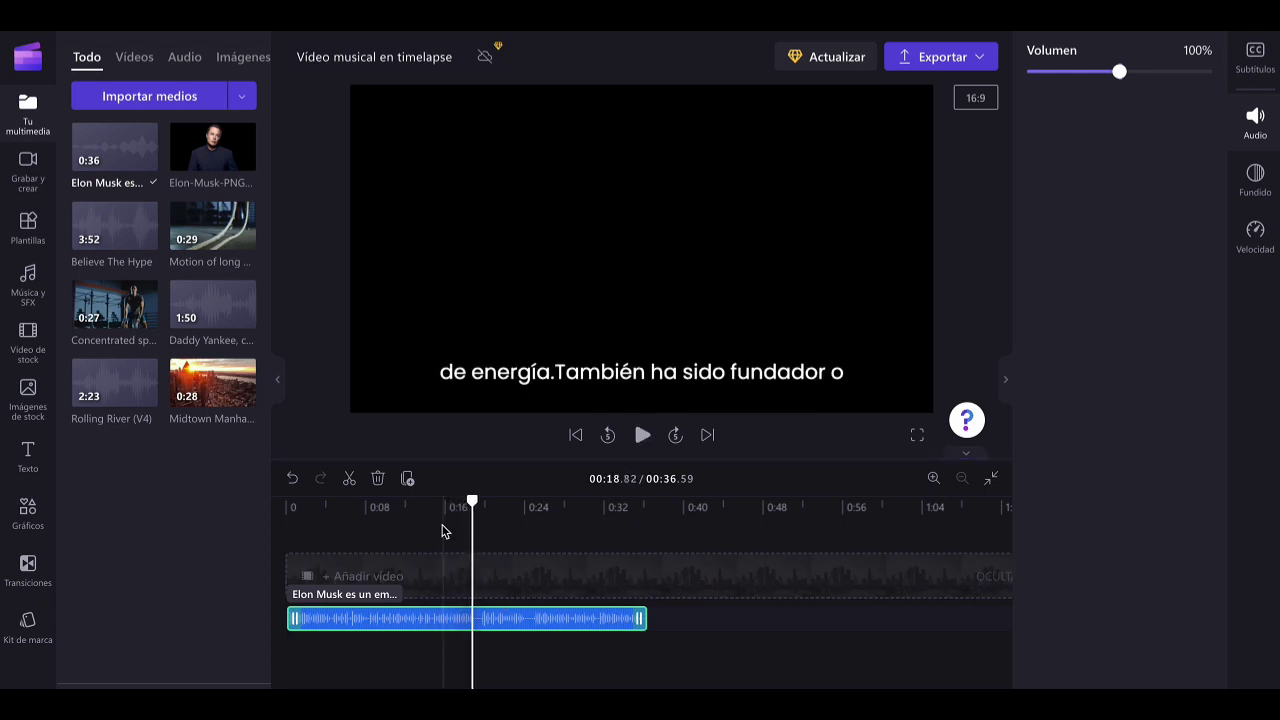
{"action": "left_click_drag", "start_coordinate": [468, 500], "coordinate": [300, 516]}
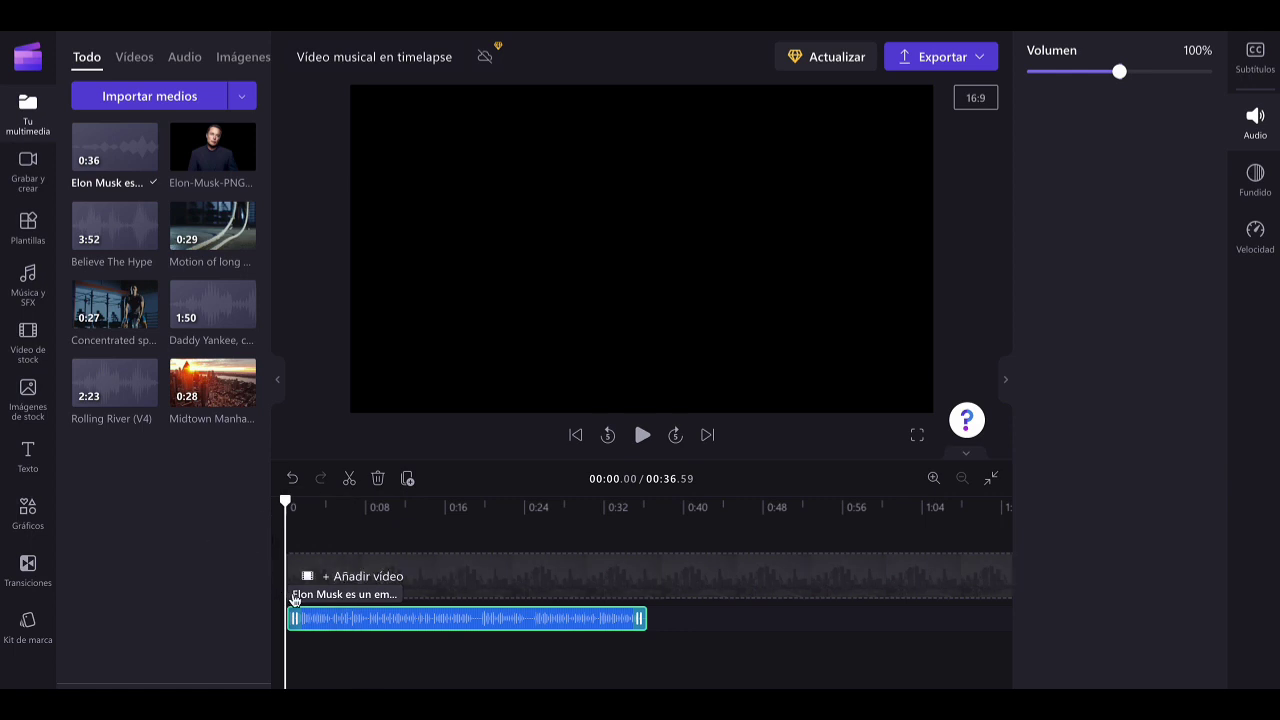
{"action": "left_click", "coordinate": [330, 600]}
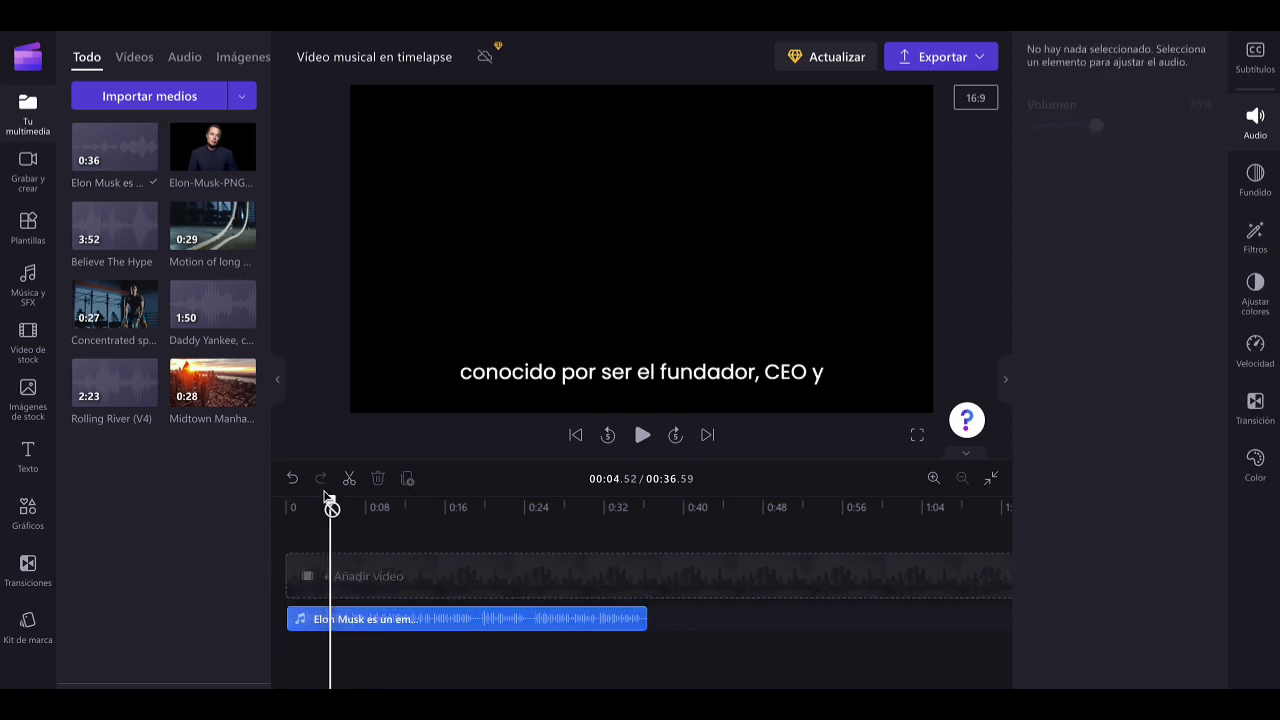
{"action": "left_click_drag", "start_coordinate": [329, 503], "coordinate": [259, 513]}
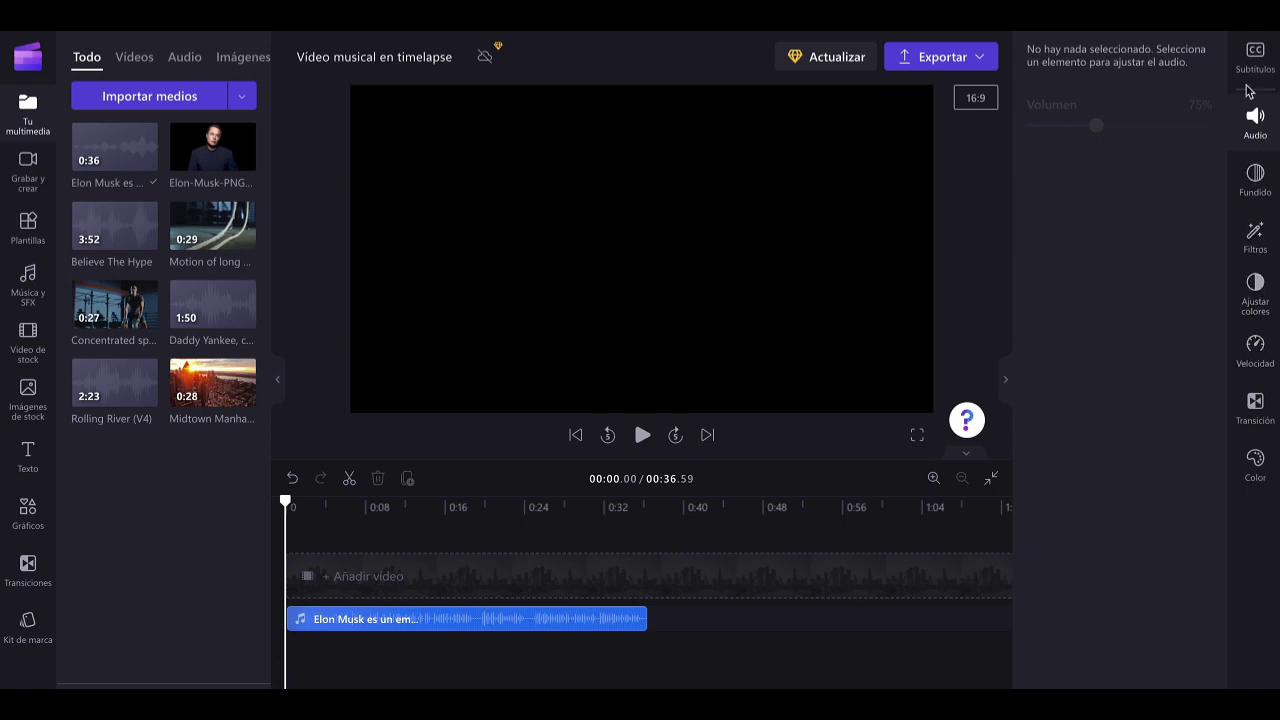
Step: Open the project's subtitle settings and review the narration's transcript
{"action": "left_click", "coordinate": [1255, 52]}
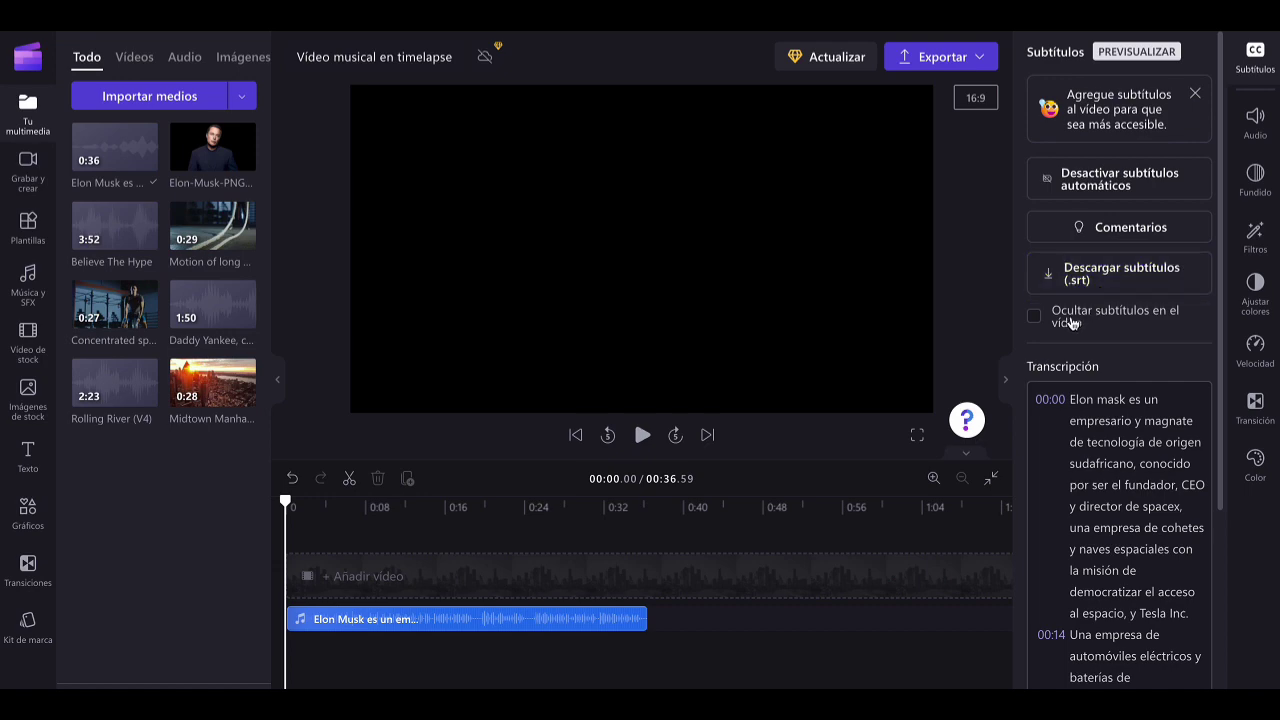
{"action": "scroll", "coordinate": [1050, 385], "scroll_direction": "down", "scroll_amount": 5}
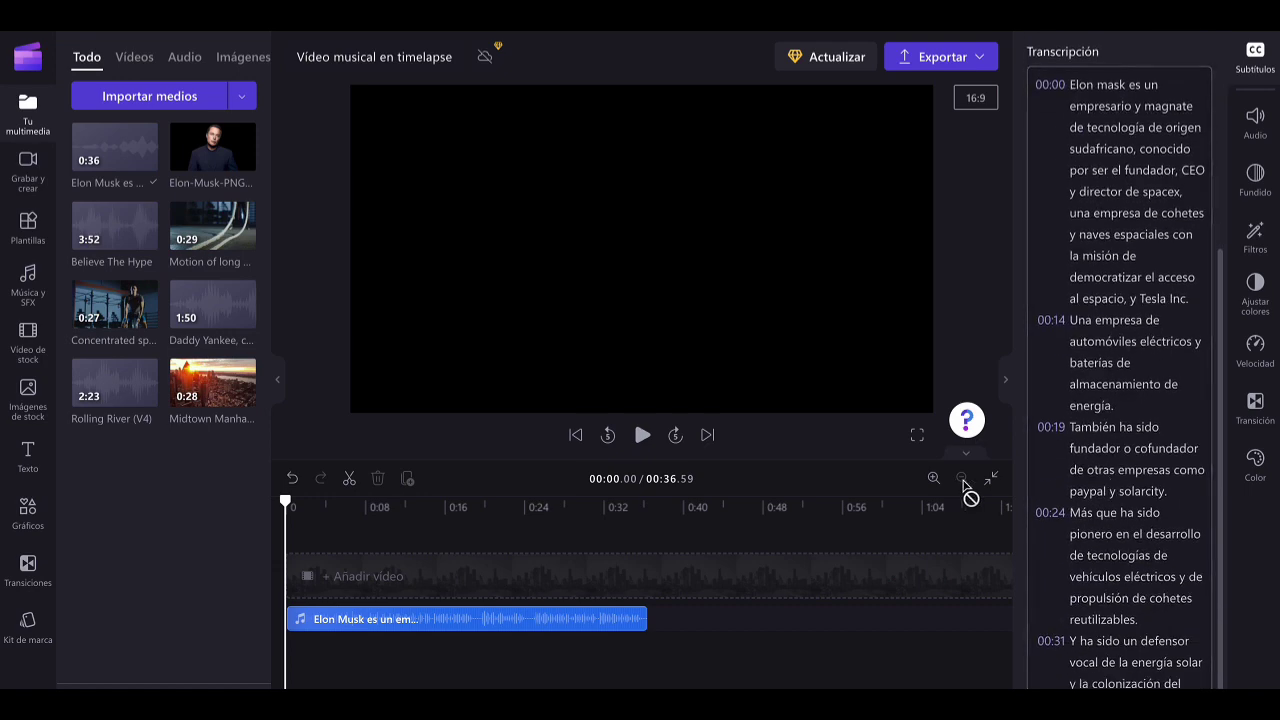
Step: Return to the start of the subtitle settings and briefly play the narration to check its subtitles, pausing at about 4 seconds
{"action": "scroll", "coordinate": [1174, 452], "scroll_direction": "up", "scroll_amount": 5}
{"action": "left_click", "coordinate": [1255, 55]}
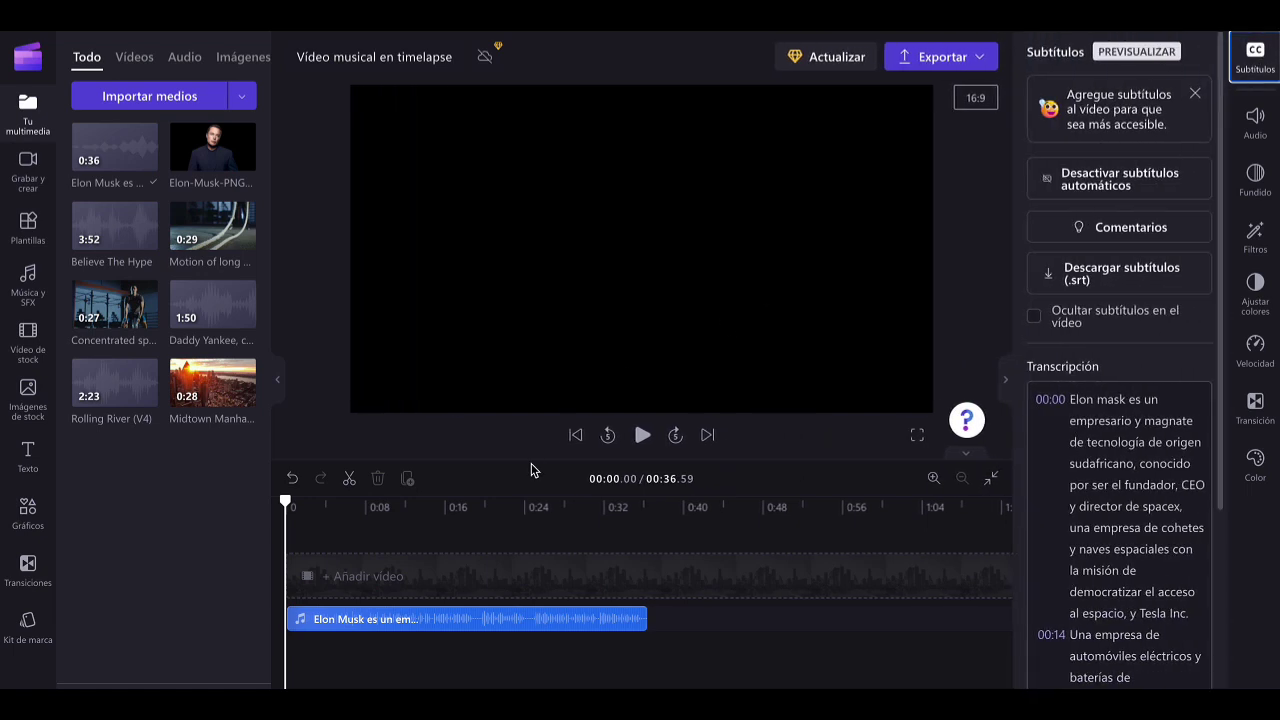
{"action": "left_click", "coordinate": [641, 438]}
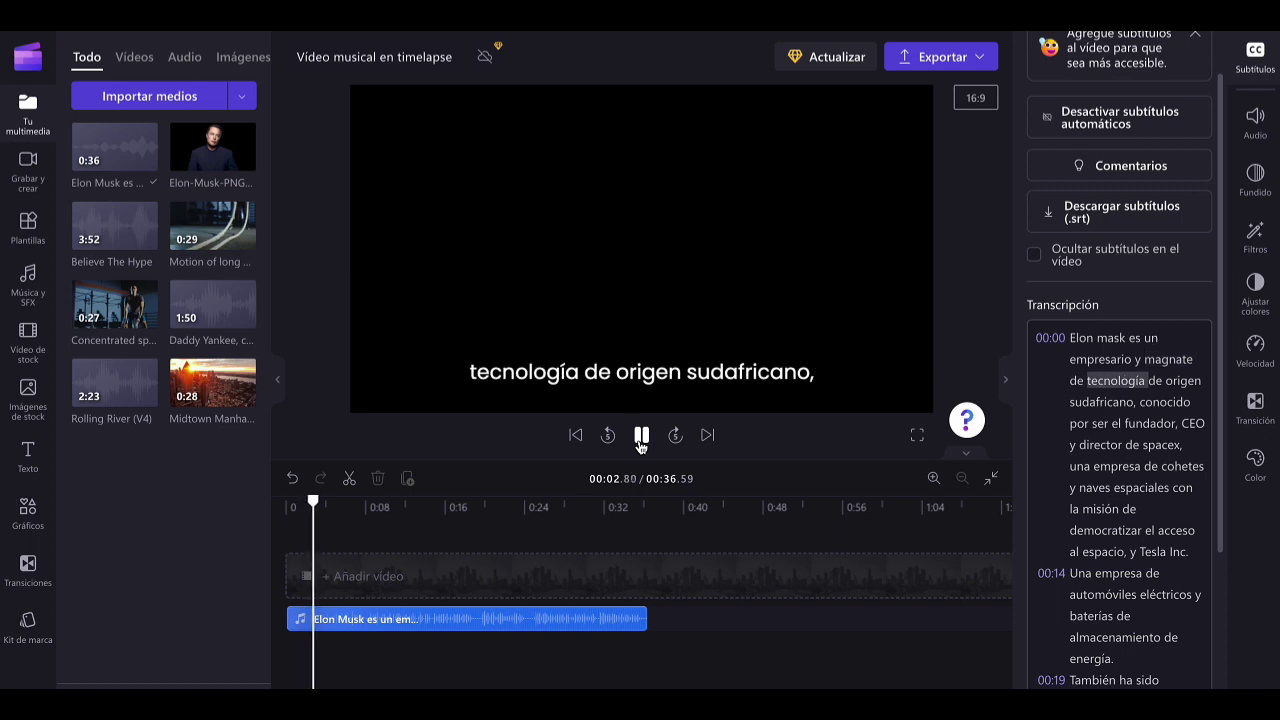
{"action": "left_click", "coordinate": [641, 438]}
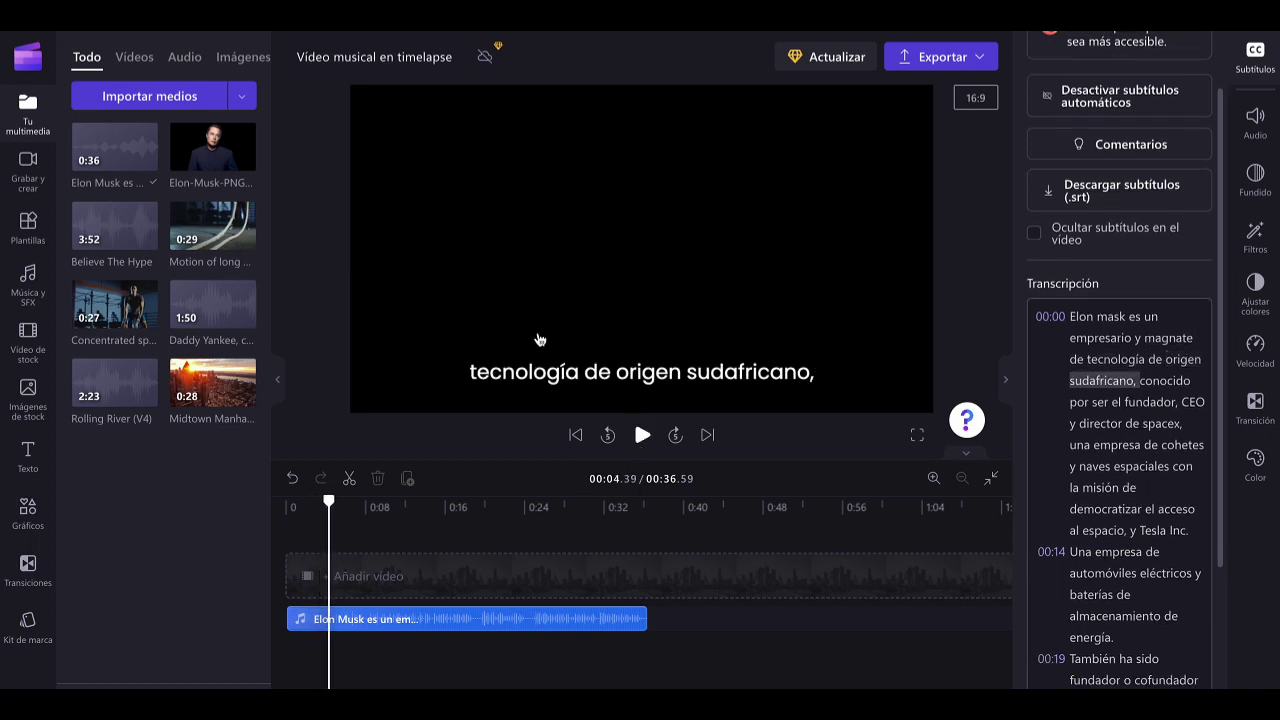
Step: Place the Elon-Musk-PNG-Transparent-Image.png picture on the timeline above the narration and stretch it to match the full narration length
{"action": "mouse_move", "coordinate": [211, 148]}
{"action": "left_click_drag", "start_coordinate": [211, 148], "coordinate": [328, 528]}
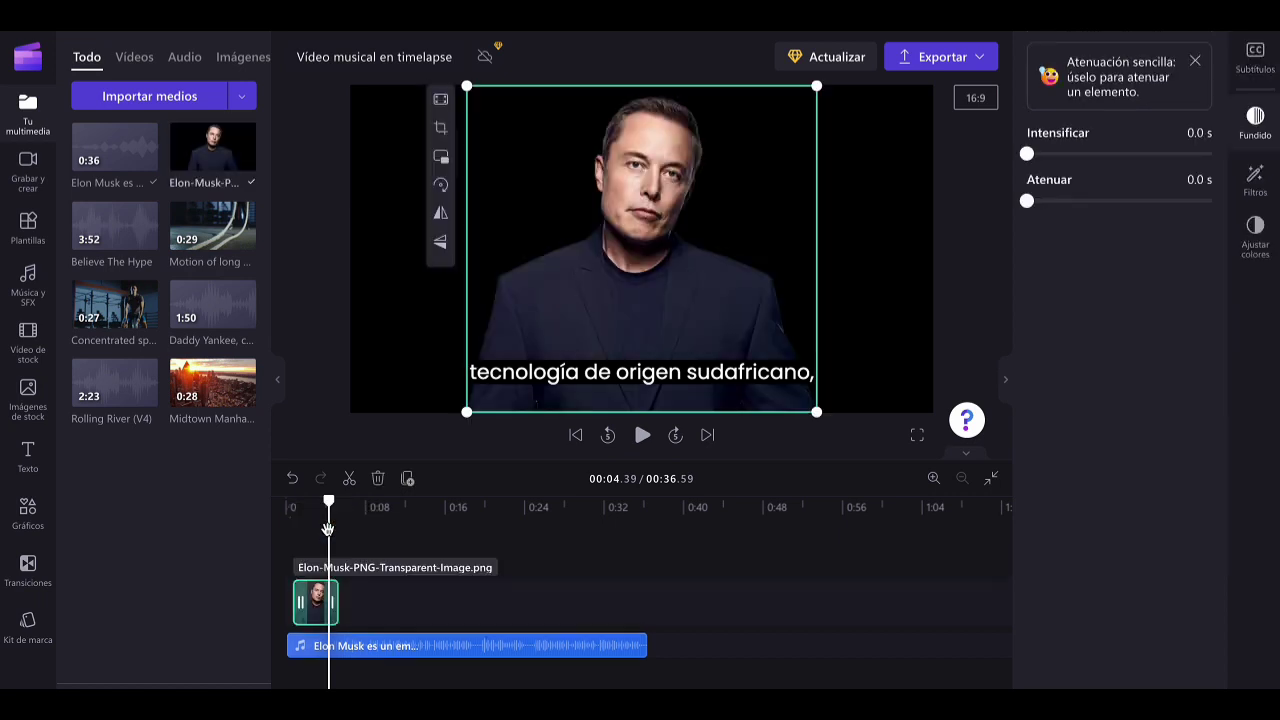
{"action": "left_click_drag", "start_coordinate": [335, 602], "coordinate": [642, 608]}
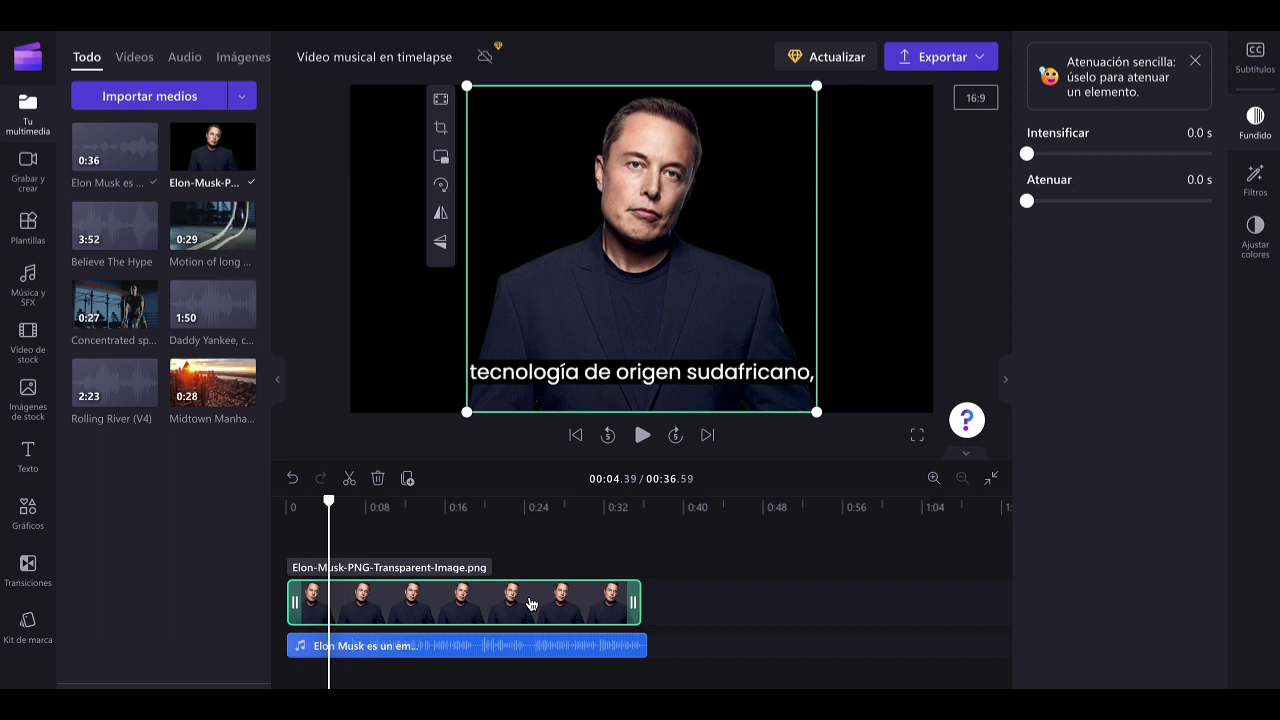
{"action": "left_click", "coordinate": [445, 596]}
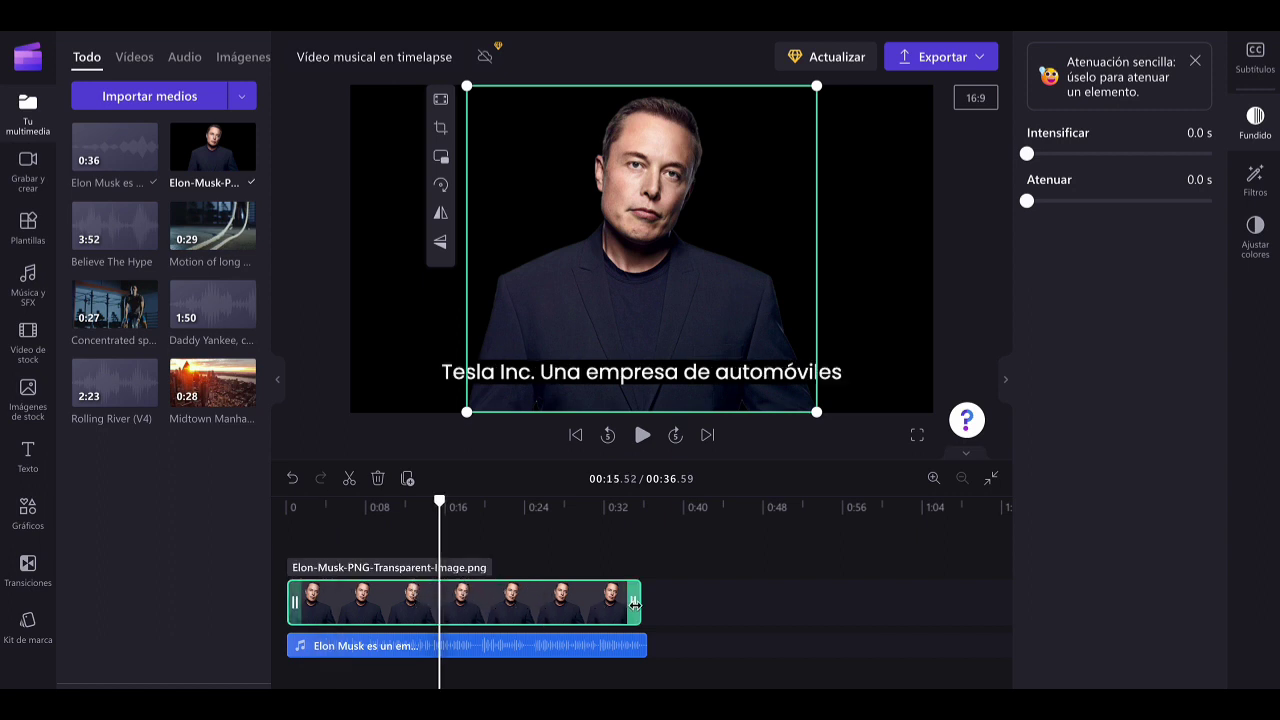
{"action": "mouse_move", "coordinate": [633, 605]}
{"action": "left_mouse_down"}
{"action": "mouse_move", "coordinate": [651, 604]}
{"action": "mouse_move", "coordinate": [638, 607]}
{"action": "left_mouse_up"}
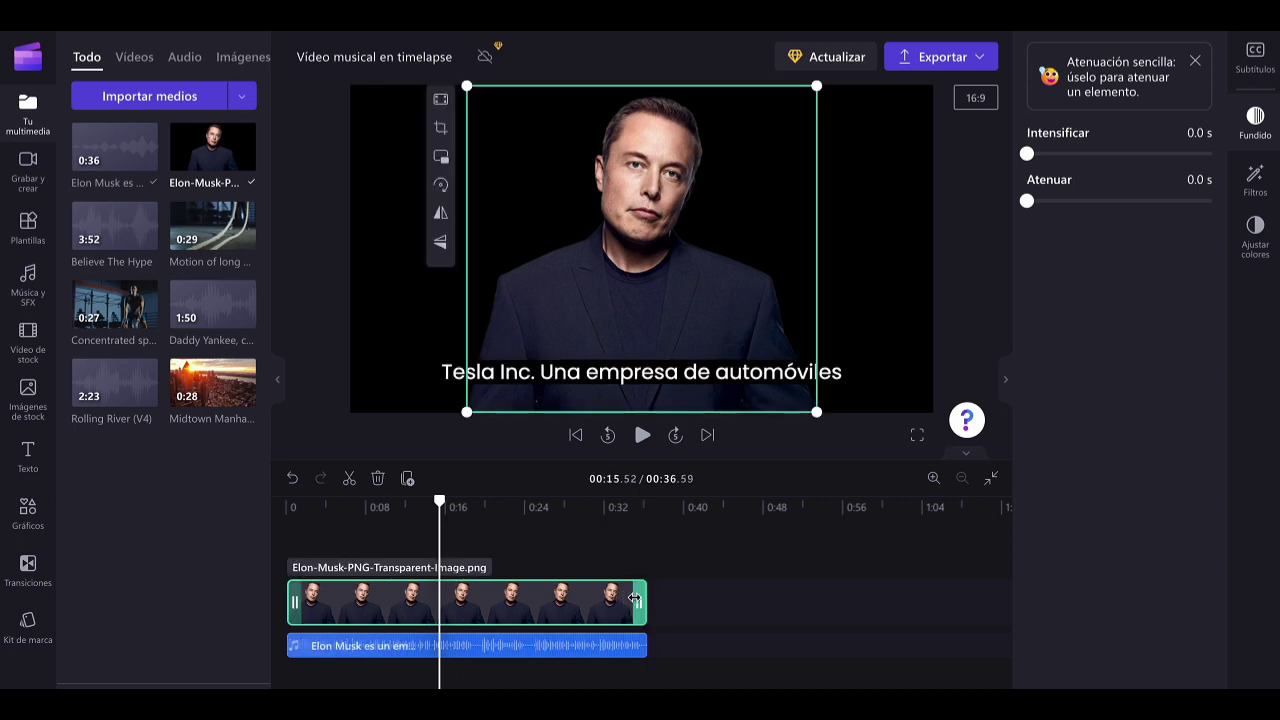
Step: Return the playhead to 00:00 and export the video at 1080p
{"action": "left_click_drag", "start_coordinate": [437, 498], "coordinate": [271, 523]}
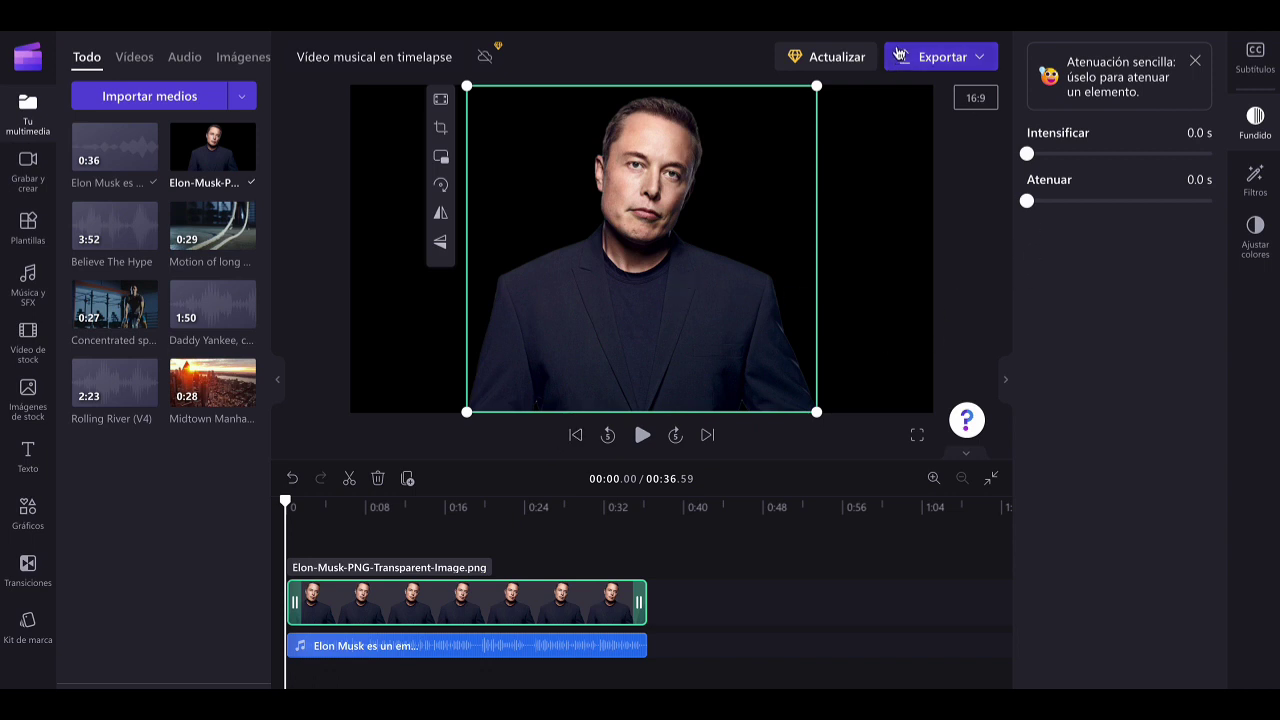
{"action": "left_click", "coordinate": [943, 60]}
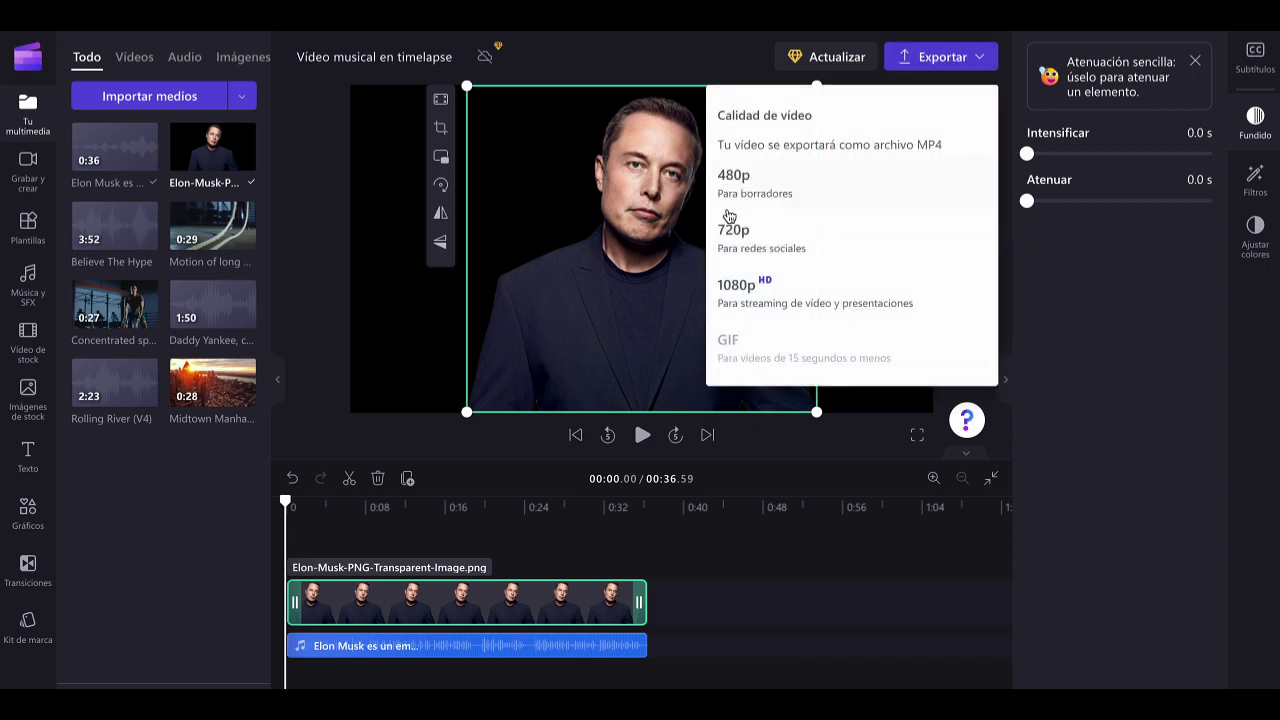
{"action": "left_click", "coordinate": [755, 295]}
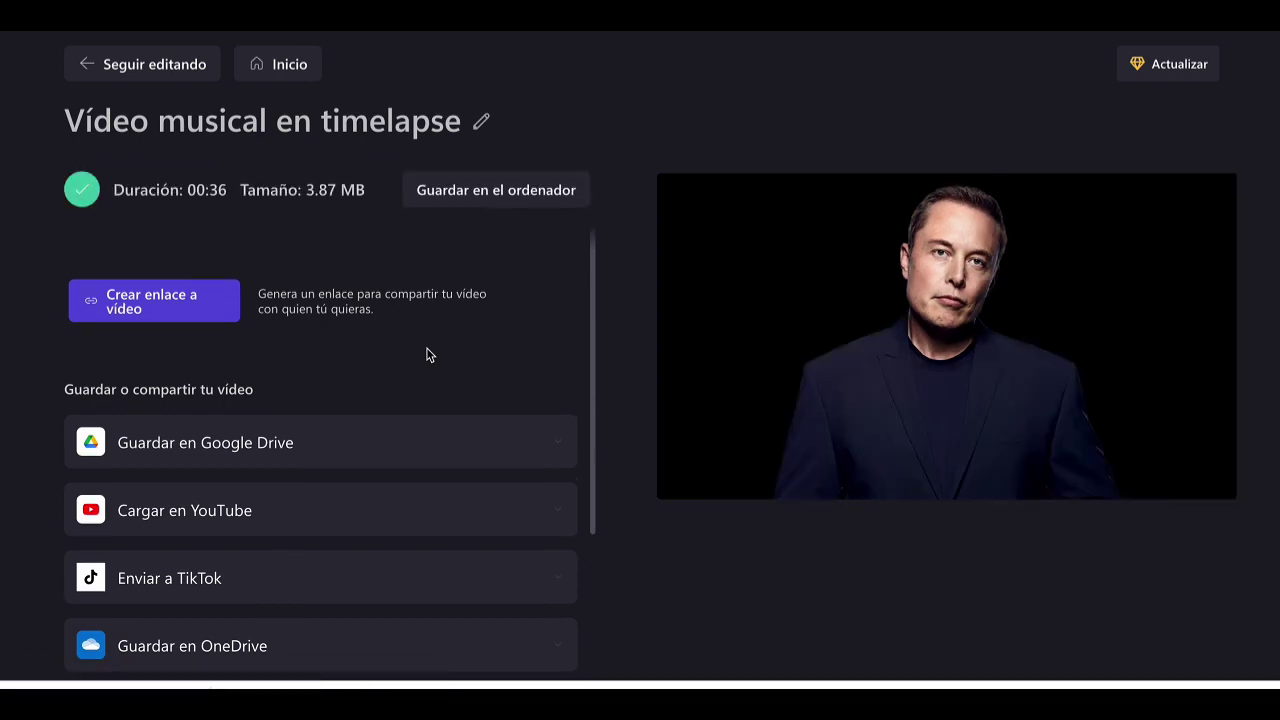
Step: Locate the exported MP4 in the Descargas folder, open it in a video player, and pause it after checking the playback
{"action": "right_click", "coordinate": [150, 686]}
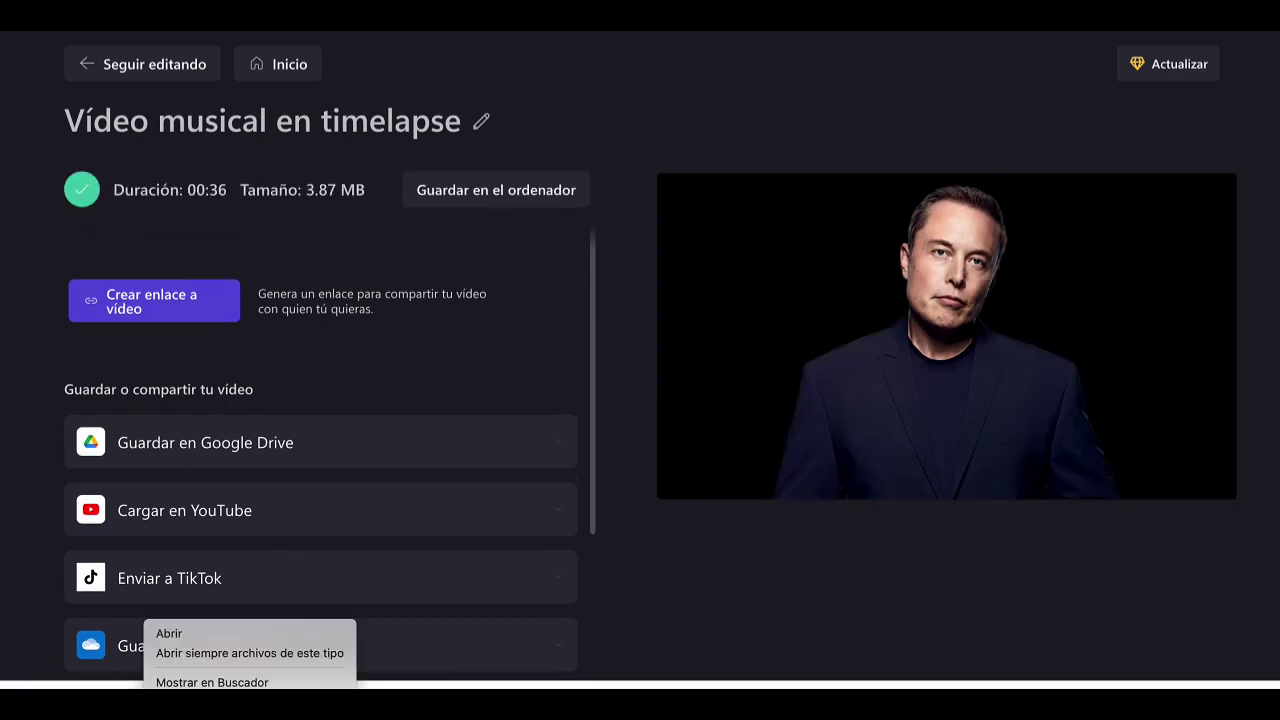
{"action": "left_click", "coordinate": [168, 684]}
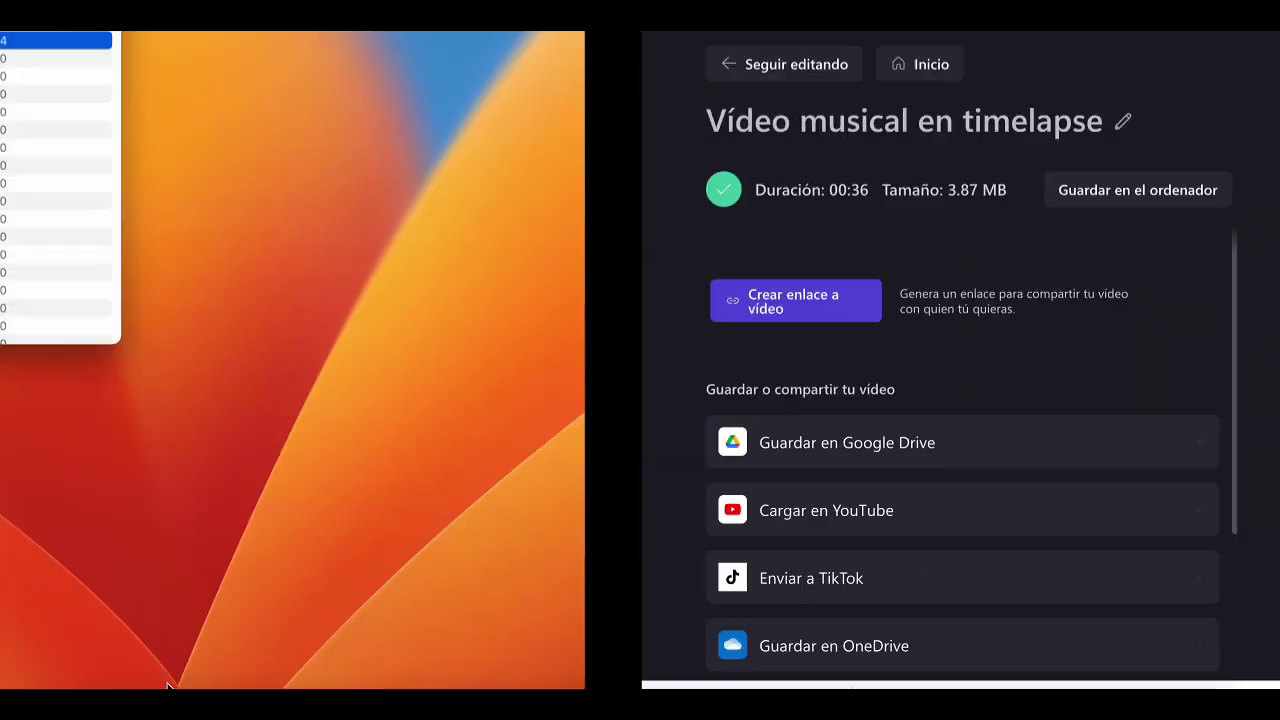
{"action": "right_click", "coordinate": [175, 50]}
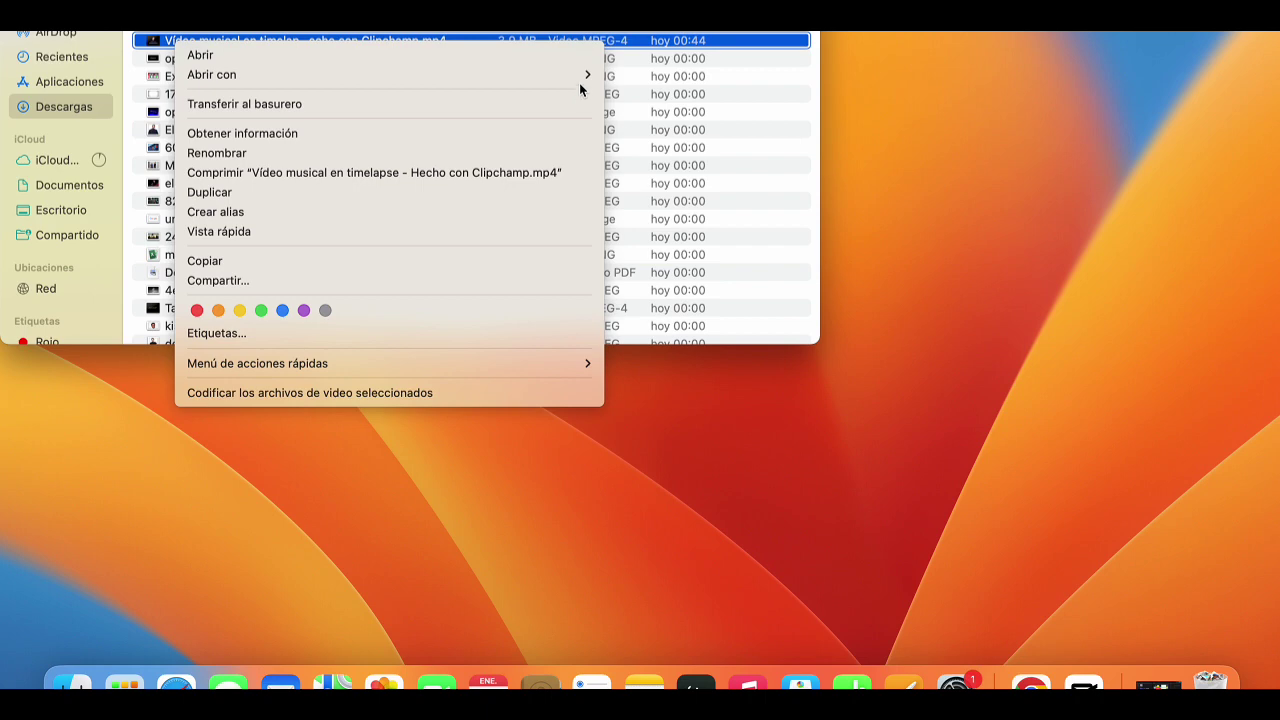
{"action": "mouse_move", "coordinate": [580, 78]}
{"action": "left_click", "coordinate": [624, 74]}
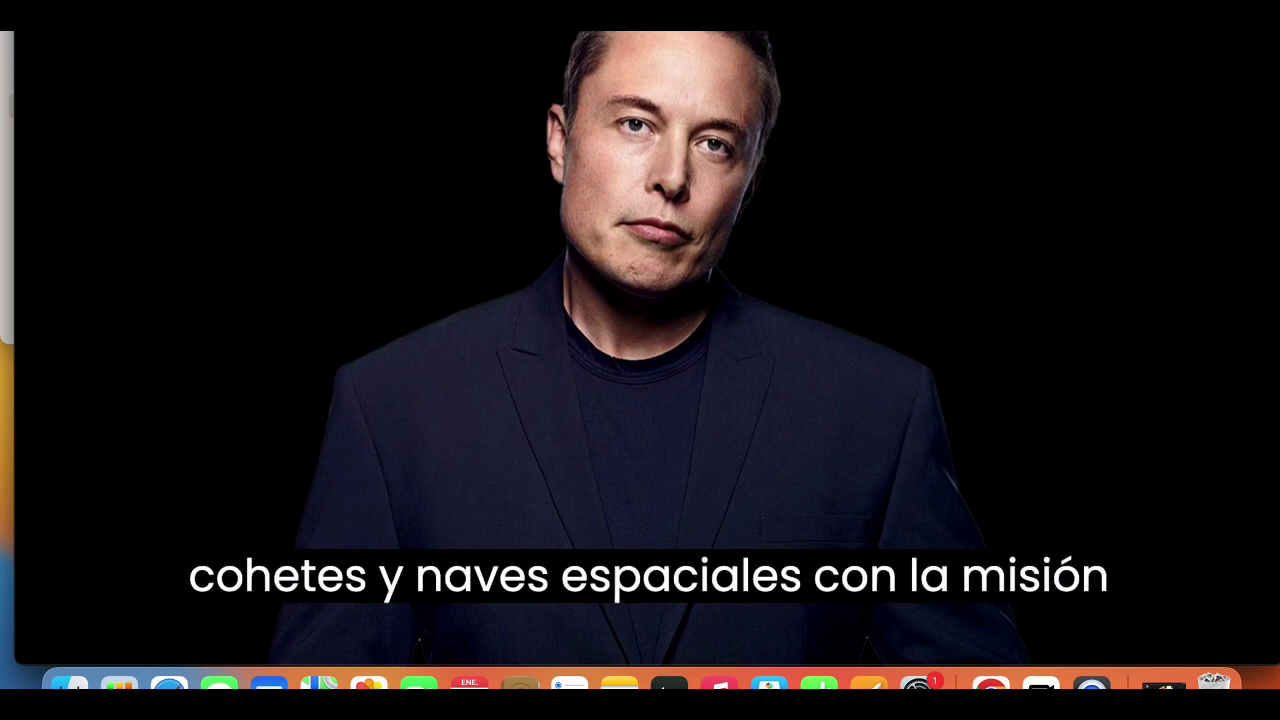
{"action": "mouse_move", "coordinate": [585, 471]}
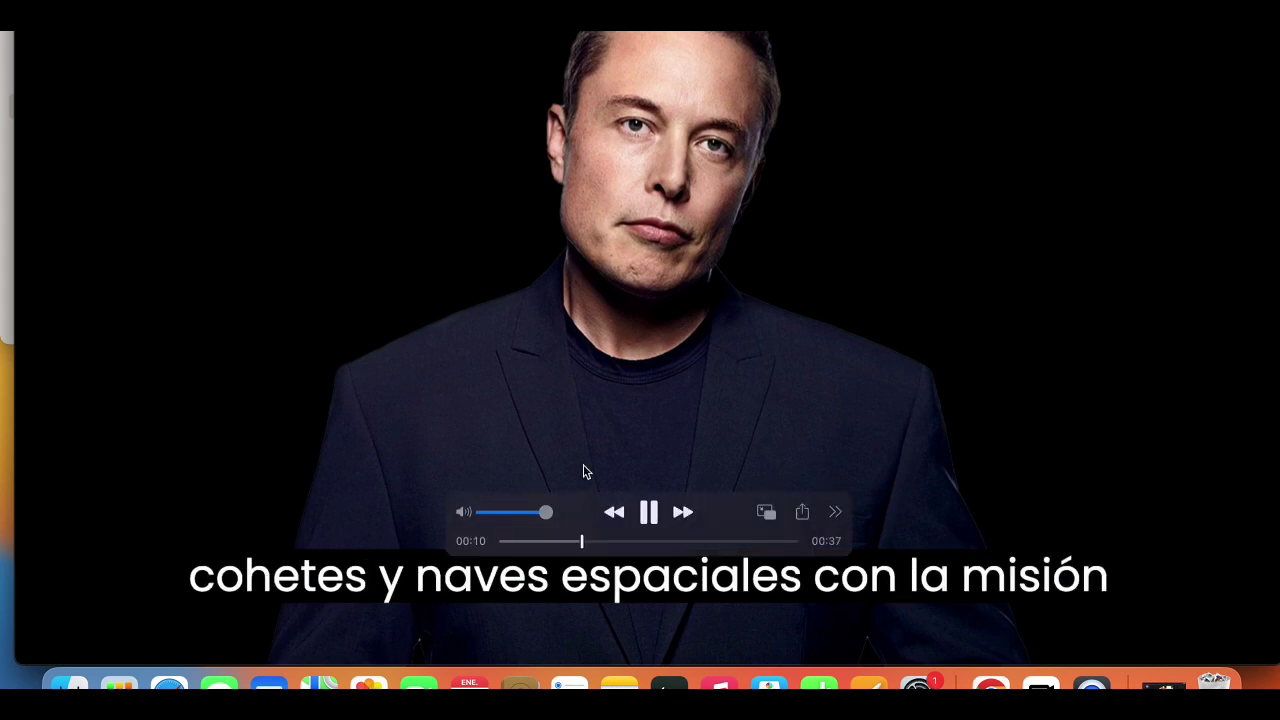
{"action": "left_click", "coordinate": [649, 513]}
Step: Switch back to Chrome and, in a new tab, change to the Google account that owns the Cómo usar Apps channel
{"action": "left_click", "coordinate": [991, 687]}
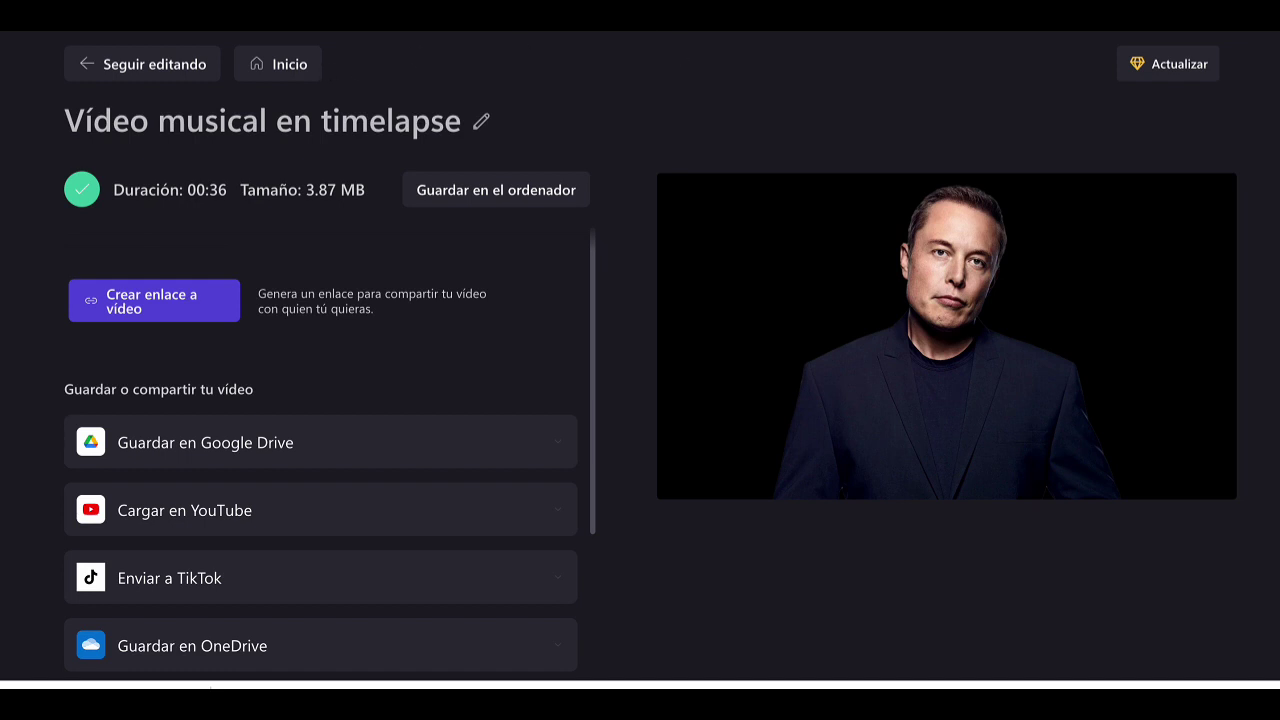
{"action": "key", "text": "ctrl+t"}
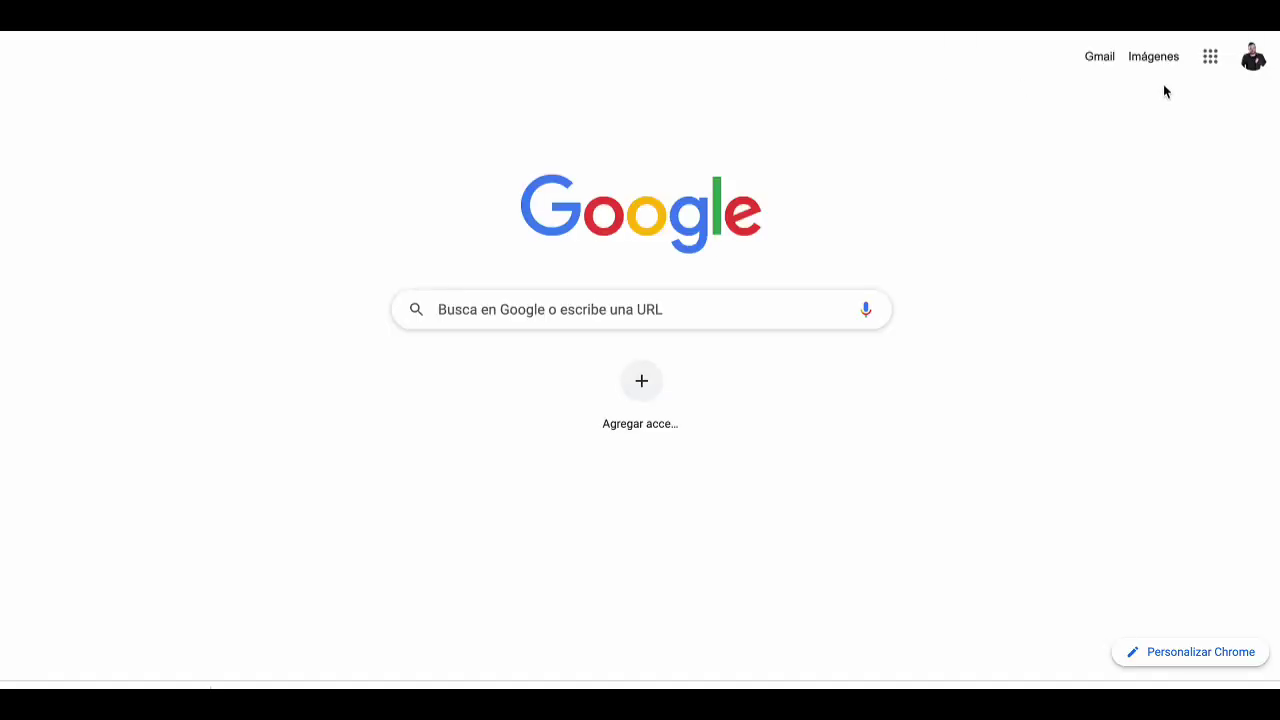
{"action": "left_click", "coordinate": [1253, 57]}
{"action": "scroll", "coordinate": [1080, 330], "scroll_direction": "down", "scroll_amount": 2}
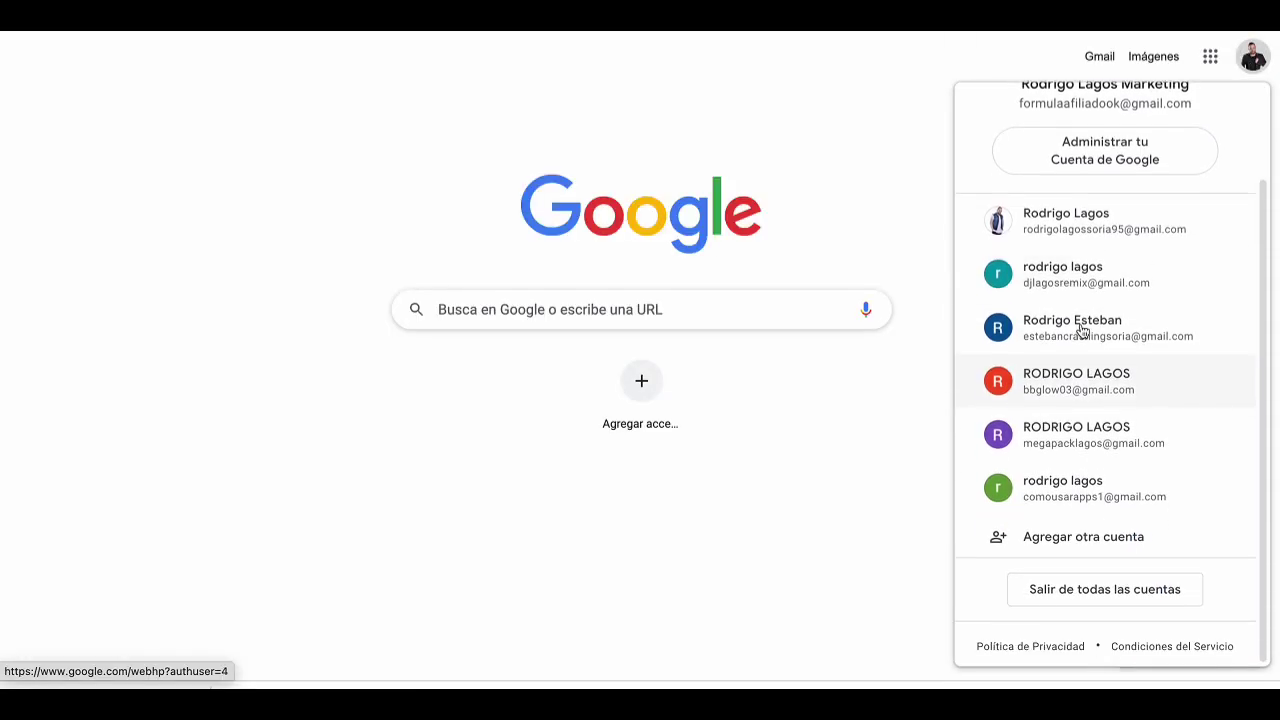
{"action": "scroll", "coordinate": [1080, 330], "scroll_direction": "up", "scroll_amount": 2}
{"action": "scroll", "coordinate": [1026, 503], "scroll_direction": "down", "scroll_amount": 2}
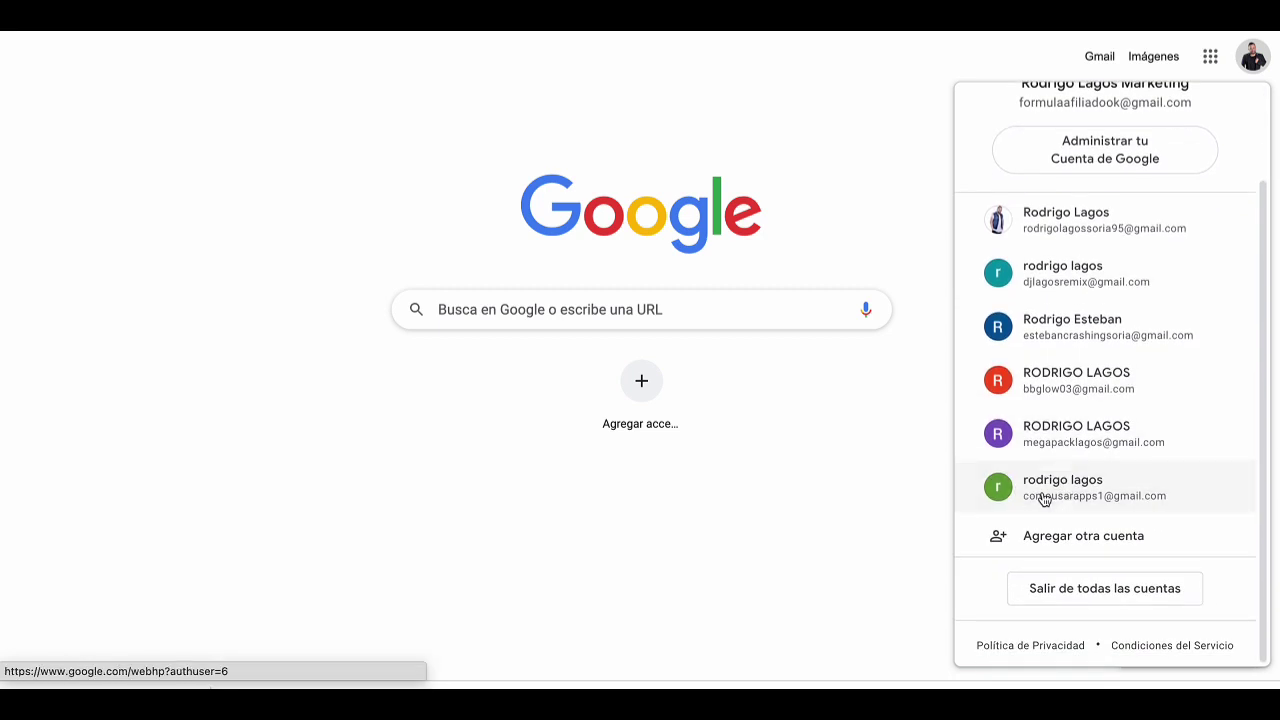
{"action": "left_click", "coordinate": [1043, 490]}
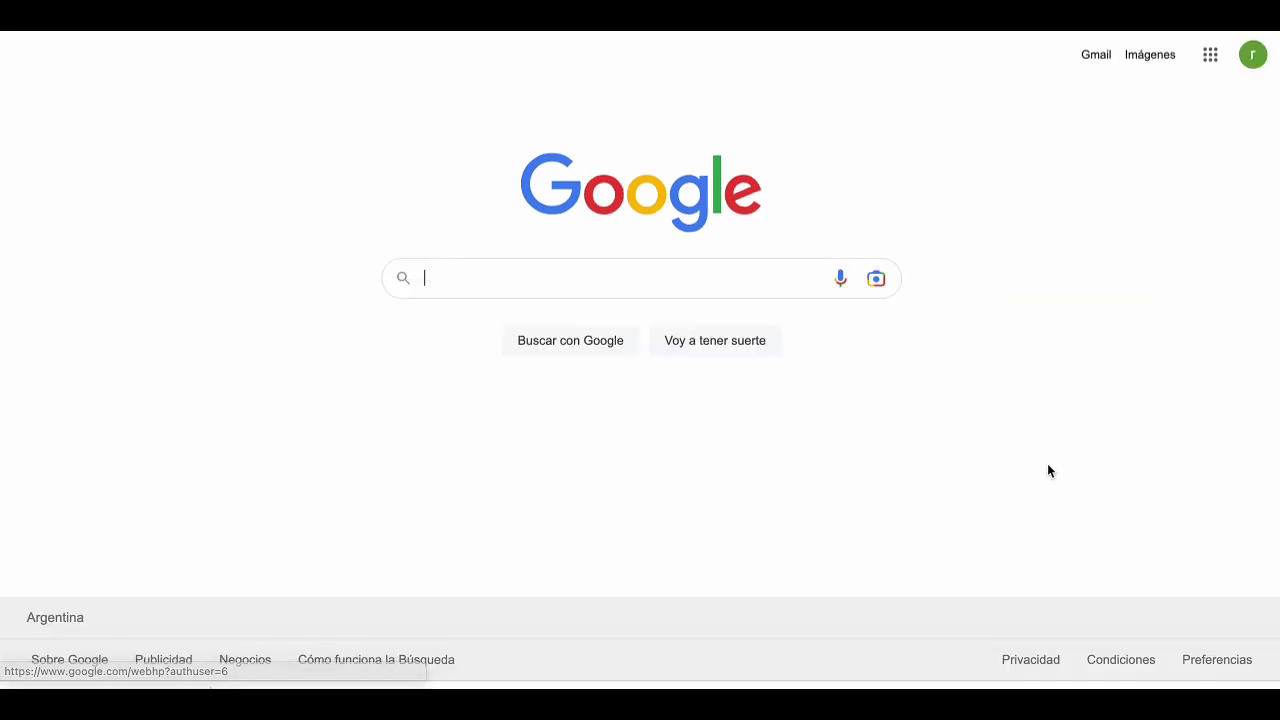
Step: Start a video upload on YouTube and open the Descargas folder to choose the file
{"action": "left_click", "coordinate": [1209, 57]}
{"action": "left_click", "coordinate": [1052, 222]}
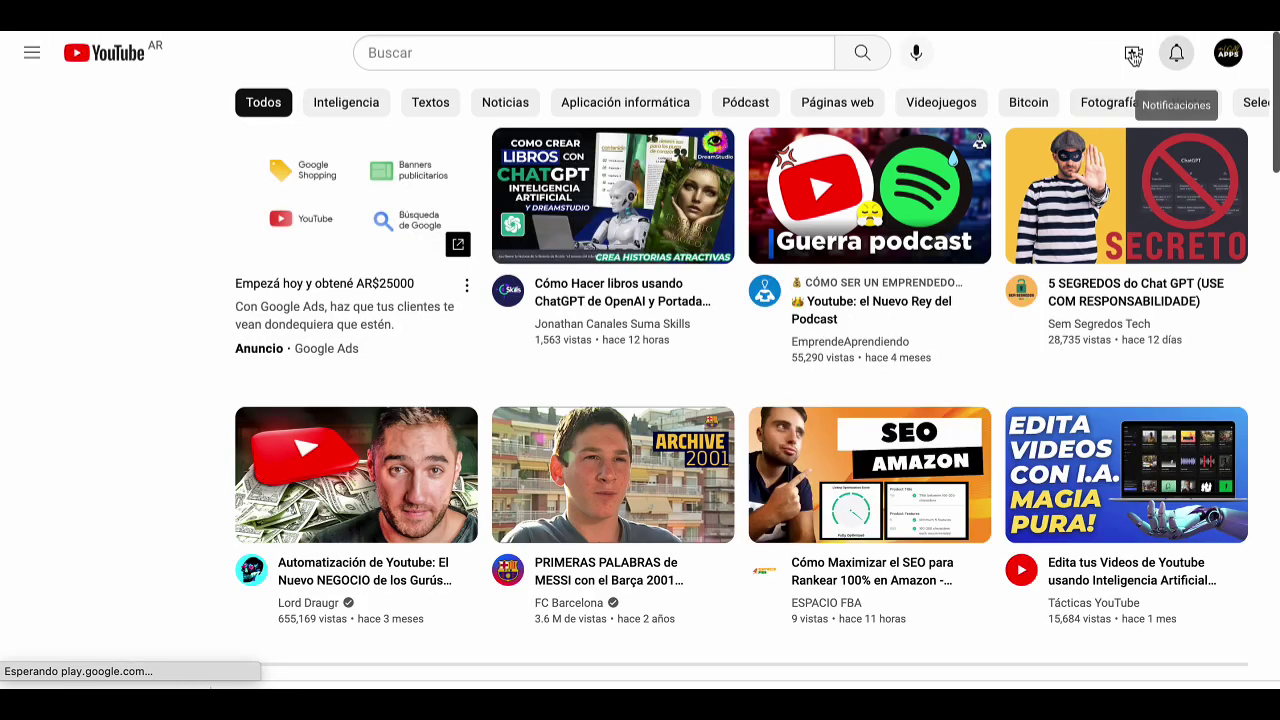
{"action": "left_click", "coordinate": [1133, 55]}
{"action": "left_click", "coordinate": [1060, 96]}
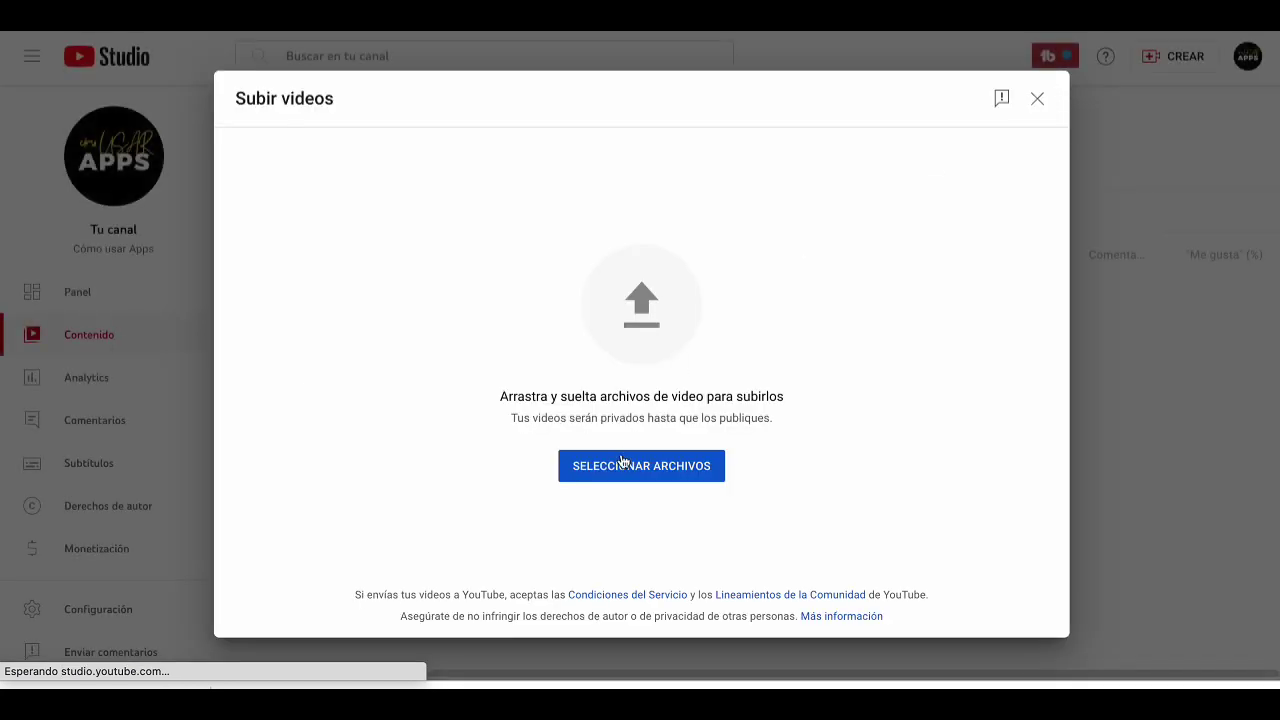
{"action": "left_click", "coordinate": [622, 463]}
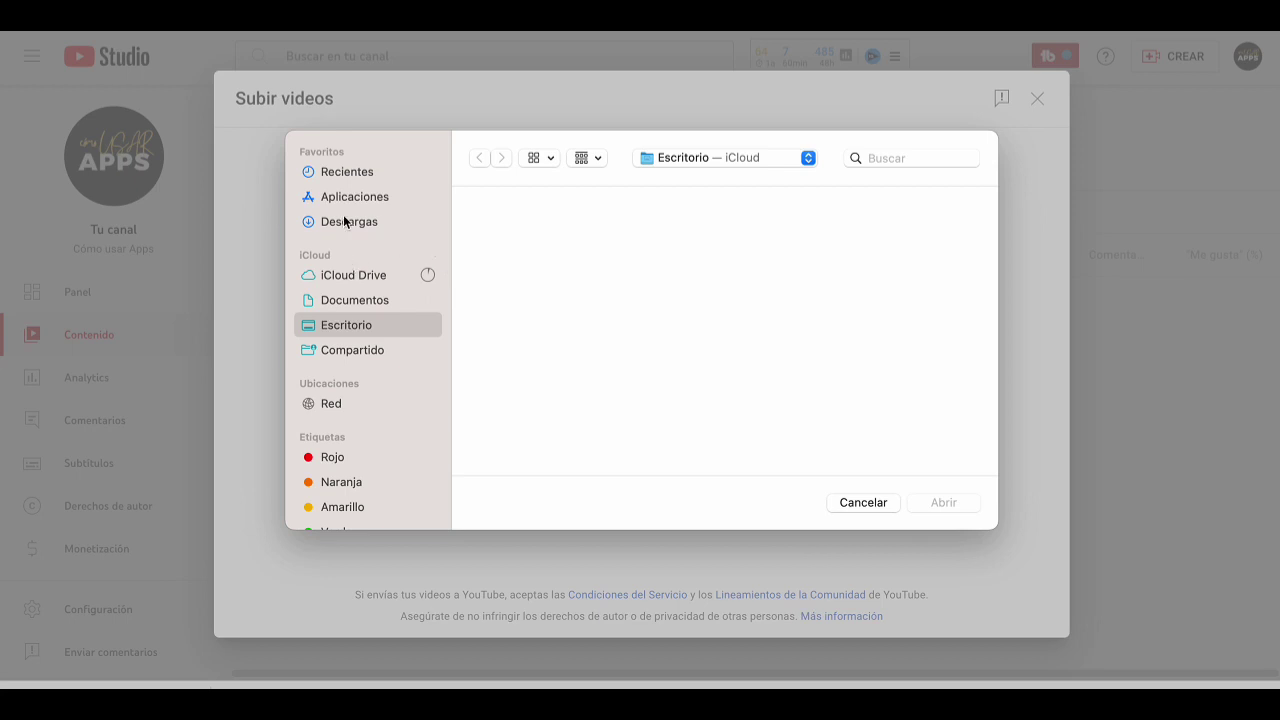
{"action": "left_click", "coordinate": [344, 222]}
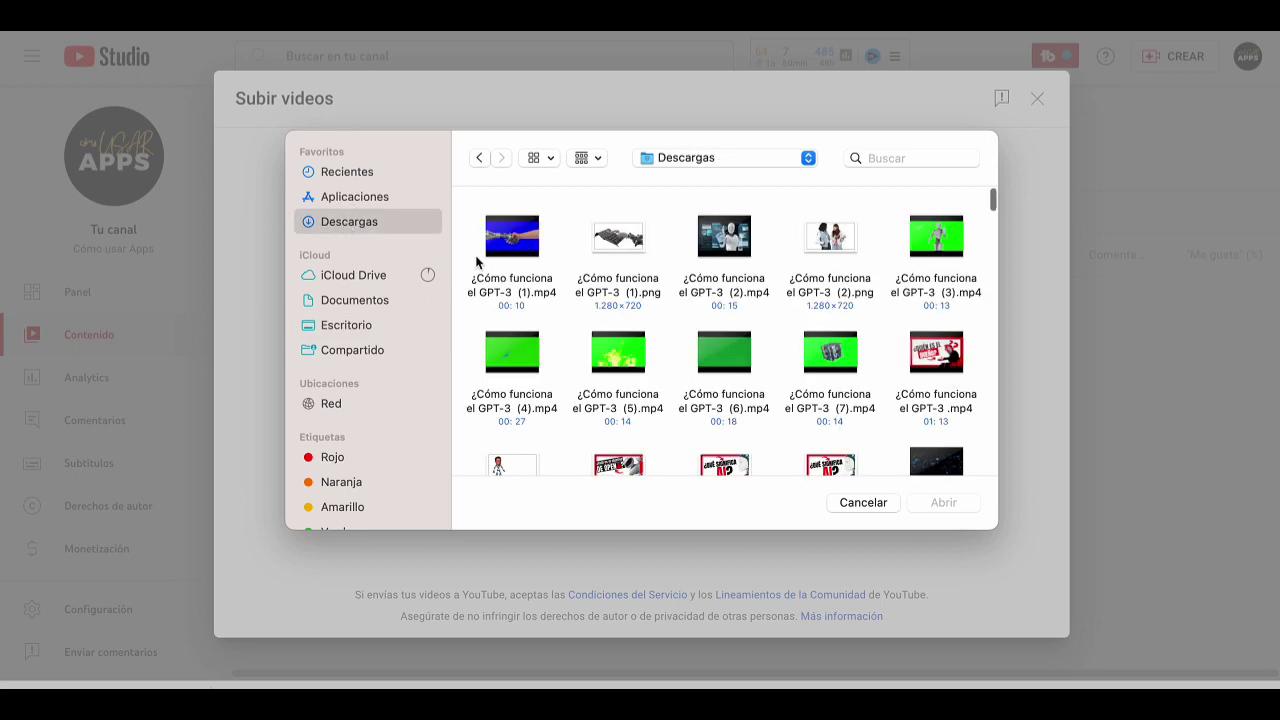